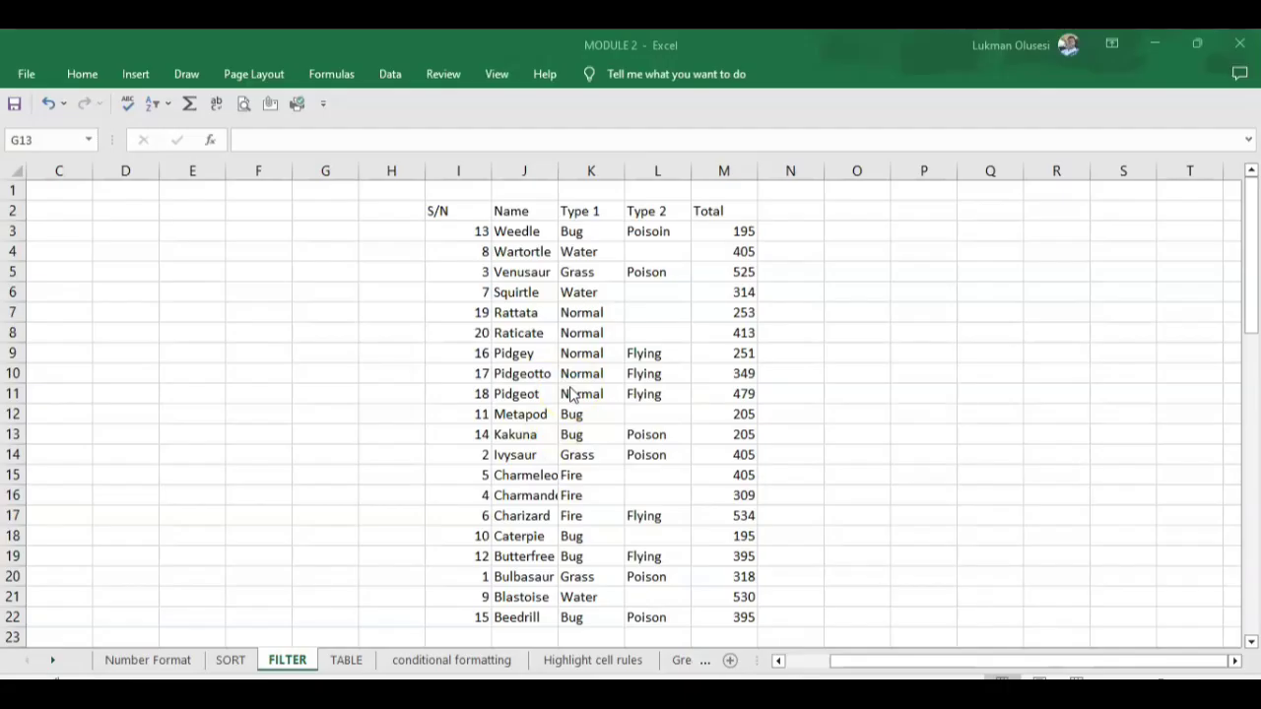
pyautogui.click(1249, 141)
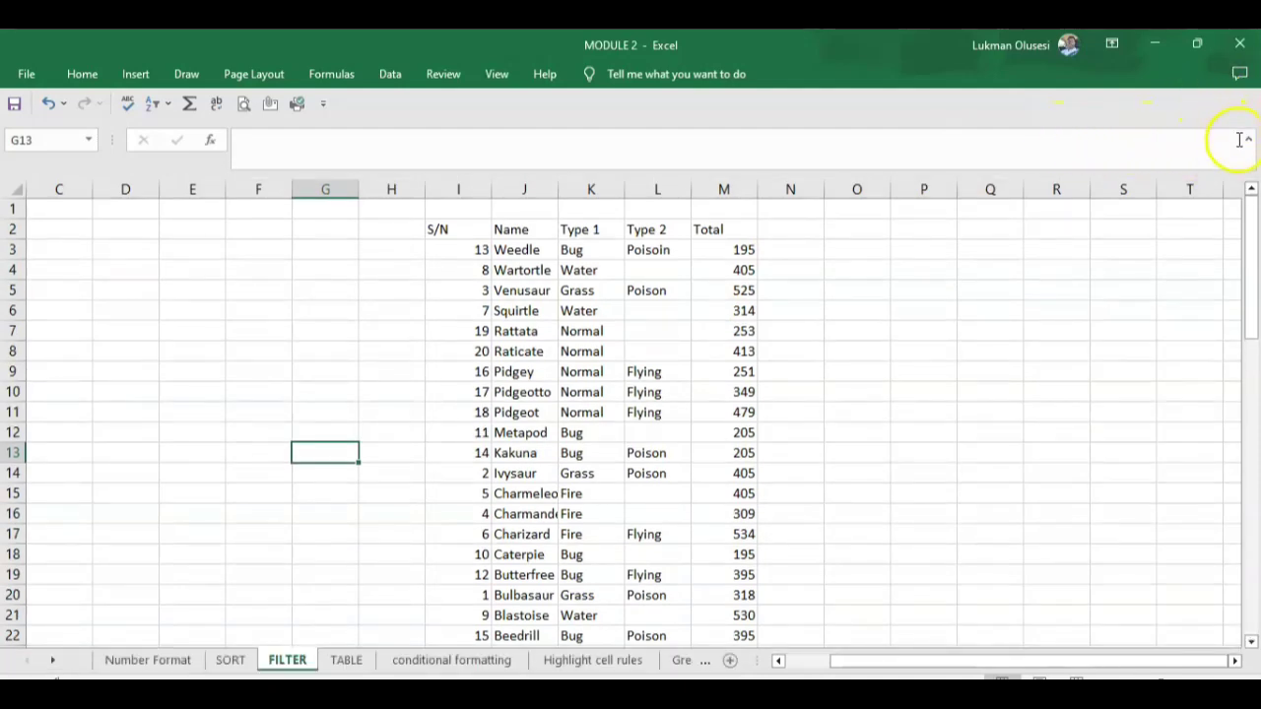
pyautogui.click(1249, 142)
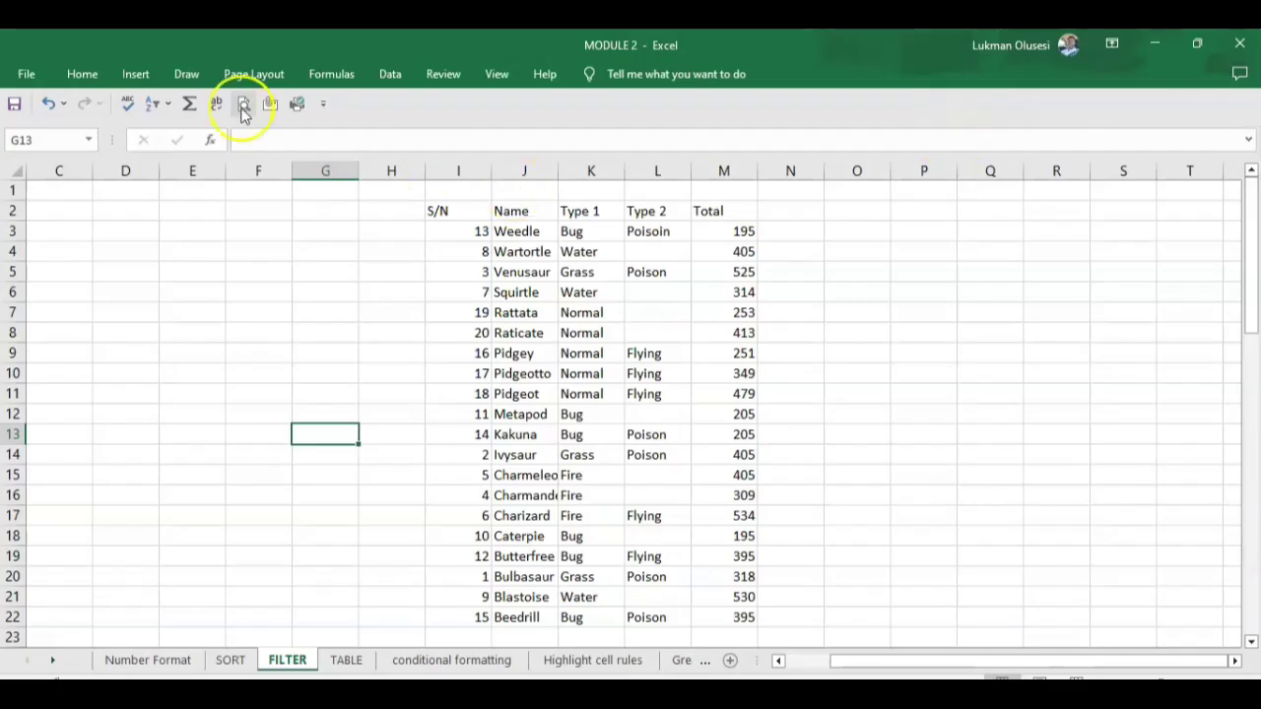
pyautogui.click(85, 74)
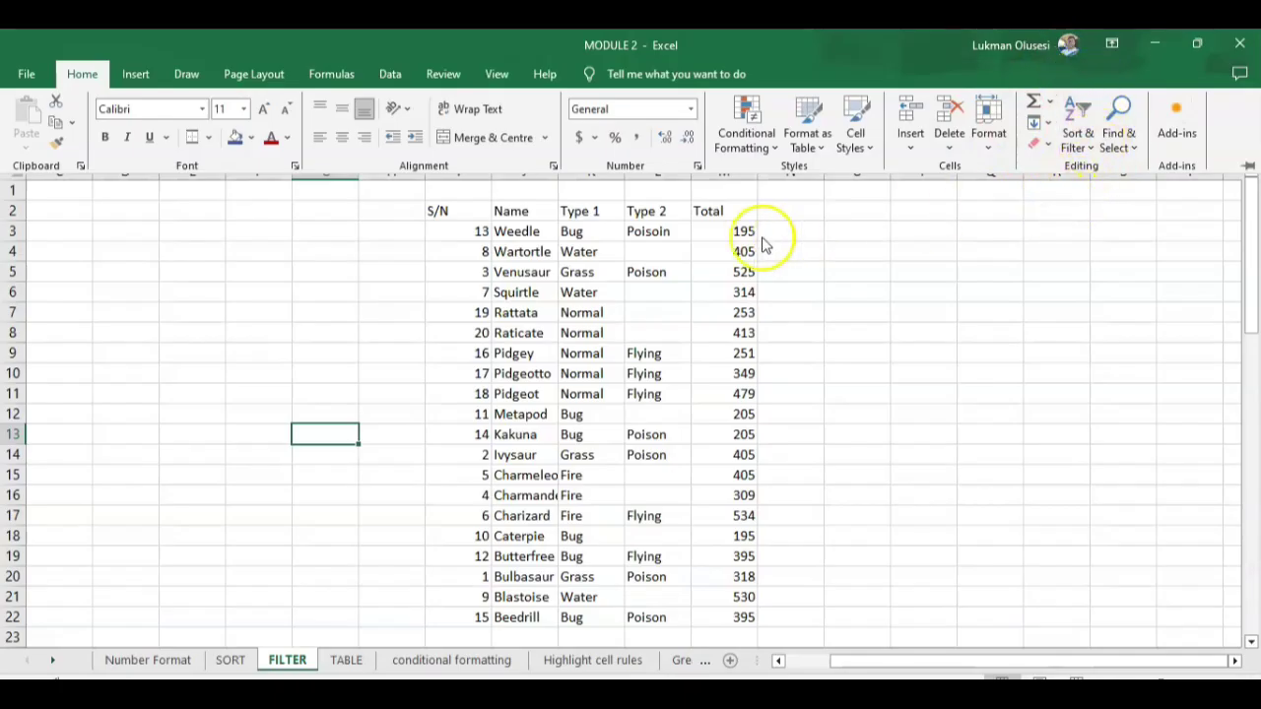
pyautogui.click(850, 253)
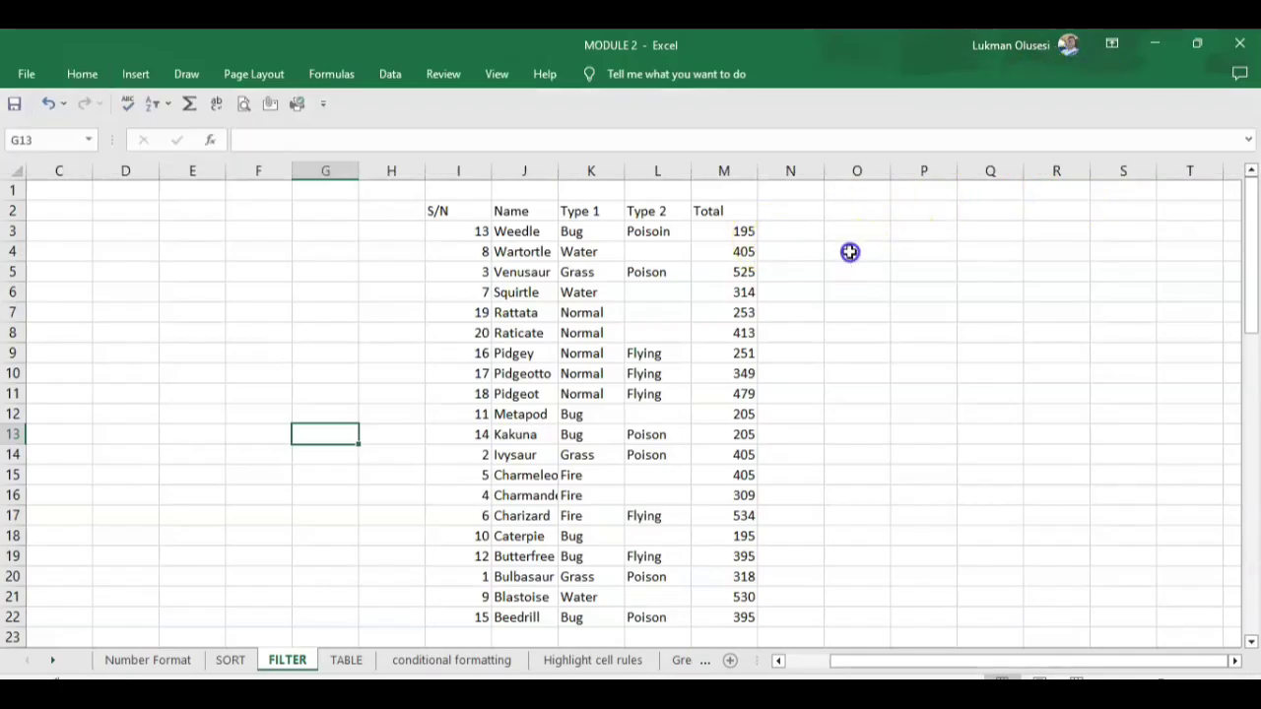
# Add filters to the header row of the table in I2:M22, from S/N to Total
pyautogui.moveTo(431, 210); pyautogui.dragTo(741, 627)
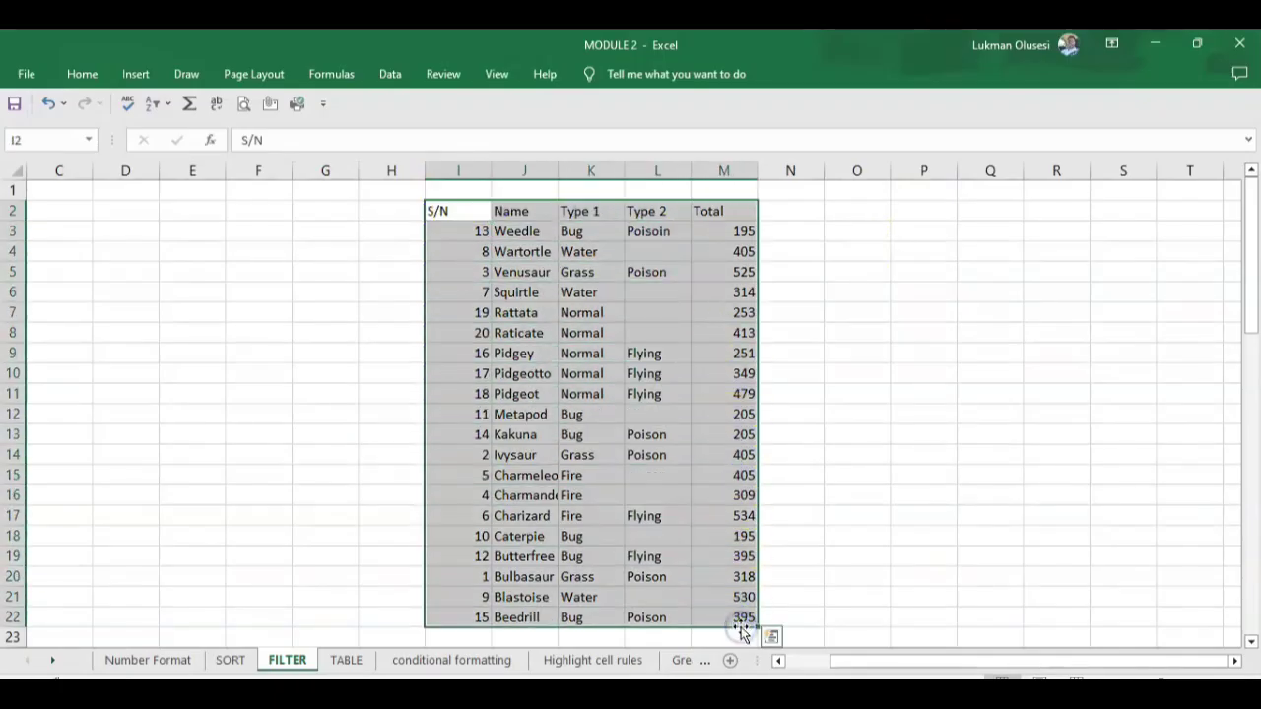
pyautogui.click(79, 75)
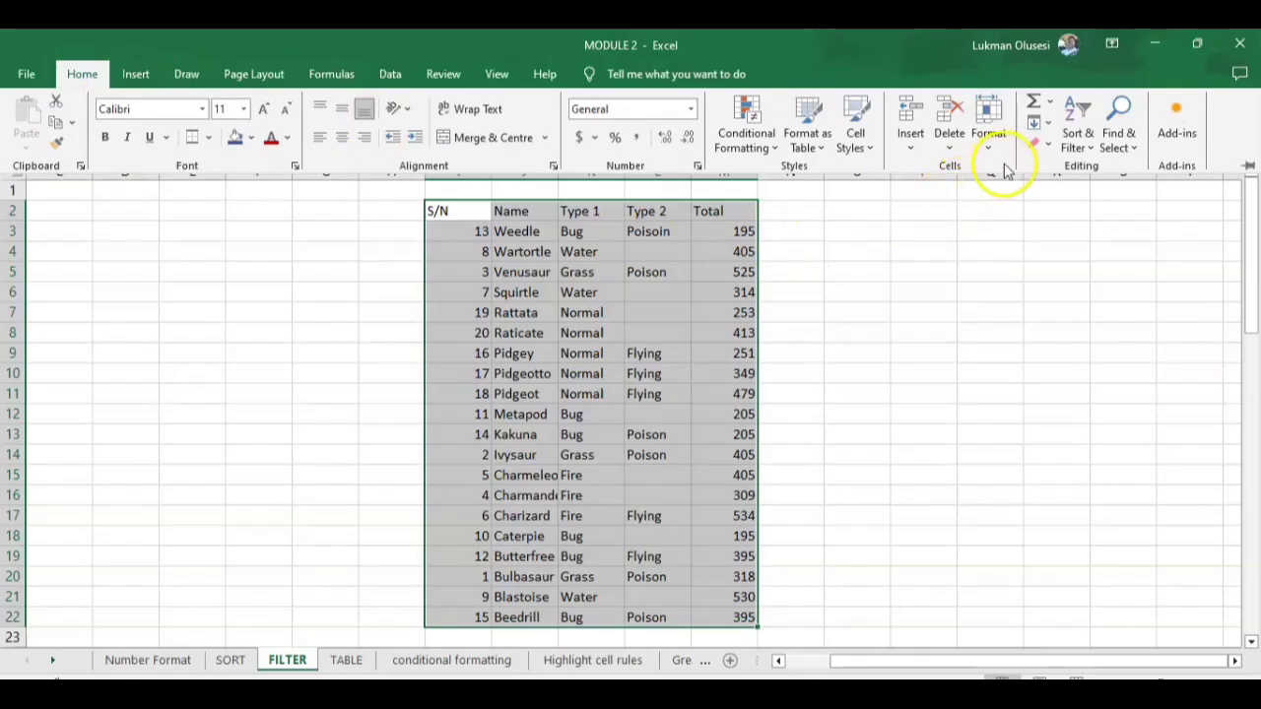
pyautogui.click(1092, 149)
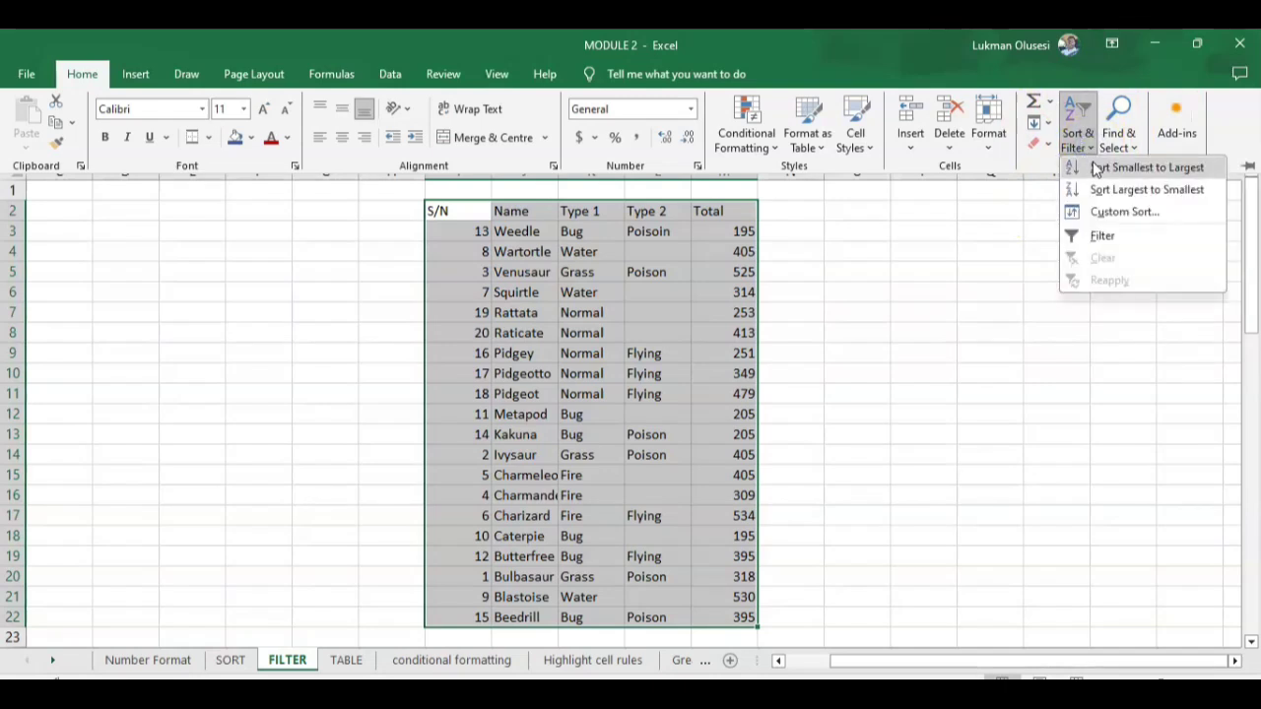
pyautogui.click(1111, 241)
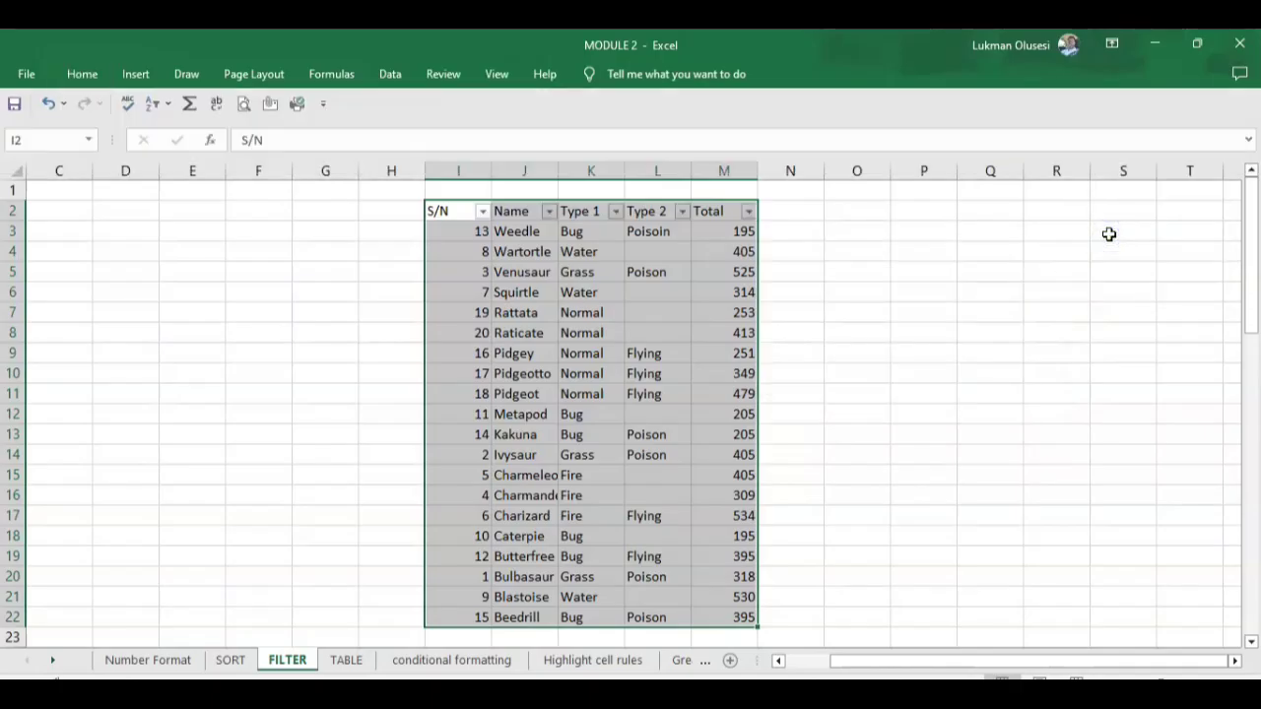
pyautogui.click(803, 347)
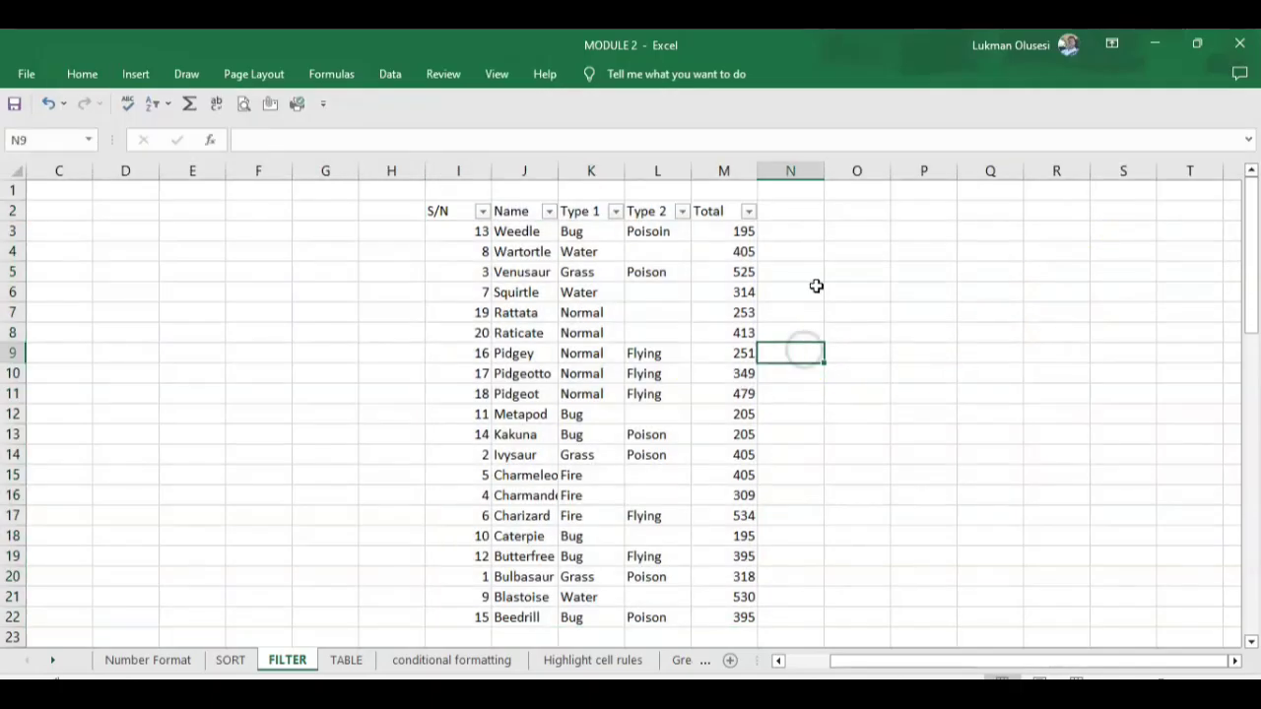
pyautogui.click(658, 105)
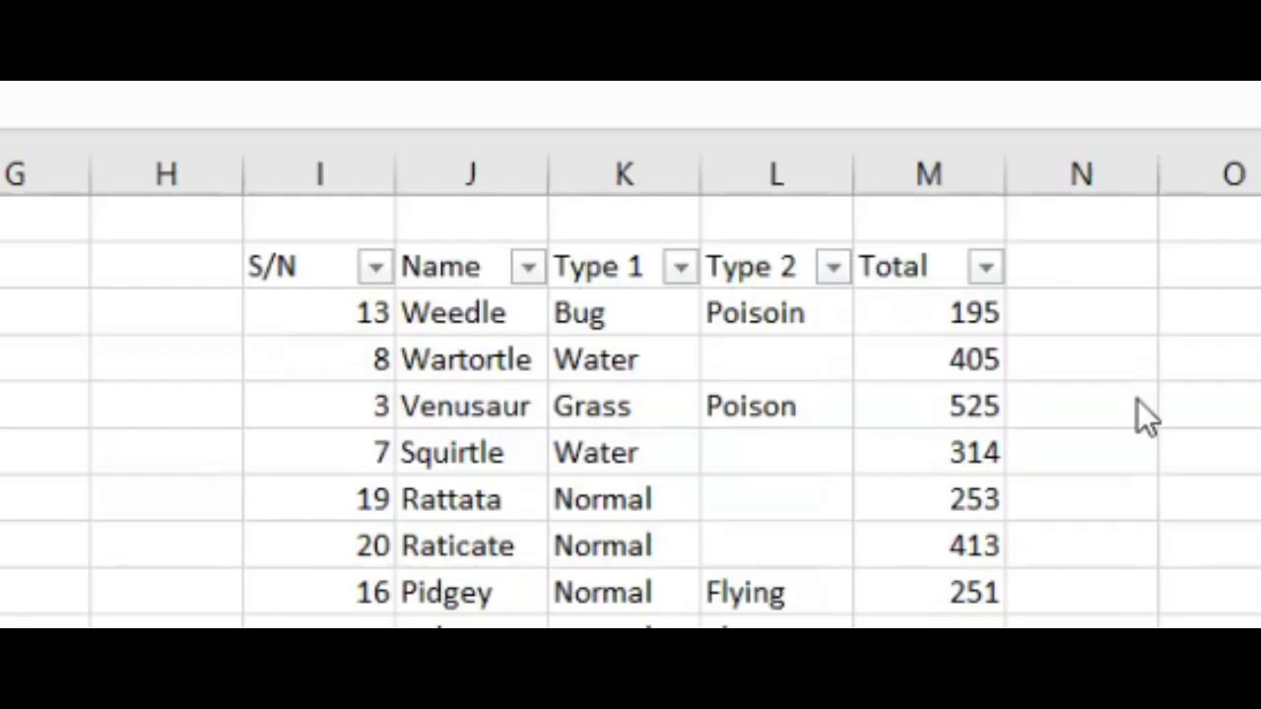
# Select the headerless data range in columns K to O and toggle the sheet's existing filter off
pyautogui.scroll(-5, 1138, 400)
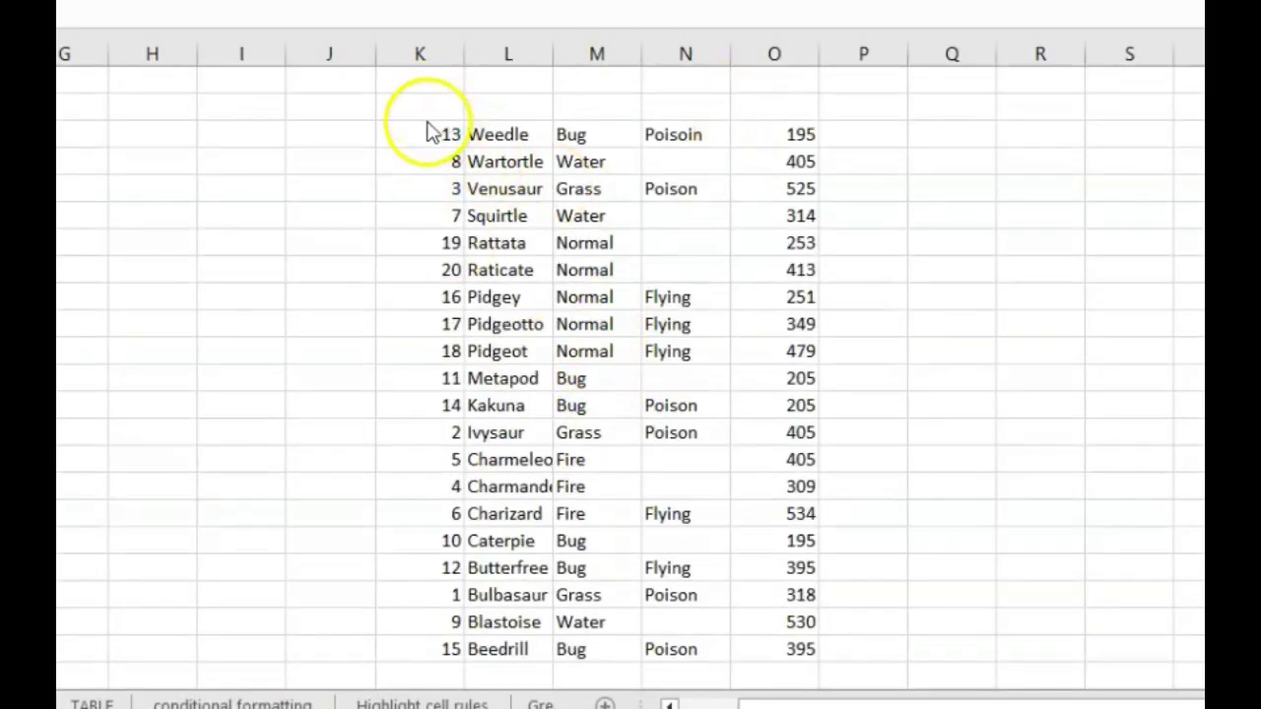
pyautogui.click(652, 345)
pyautogui.click(431, 136)
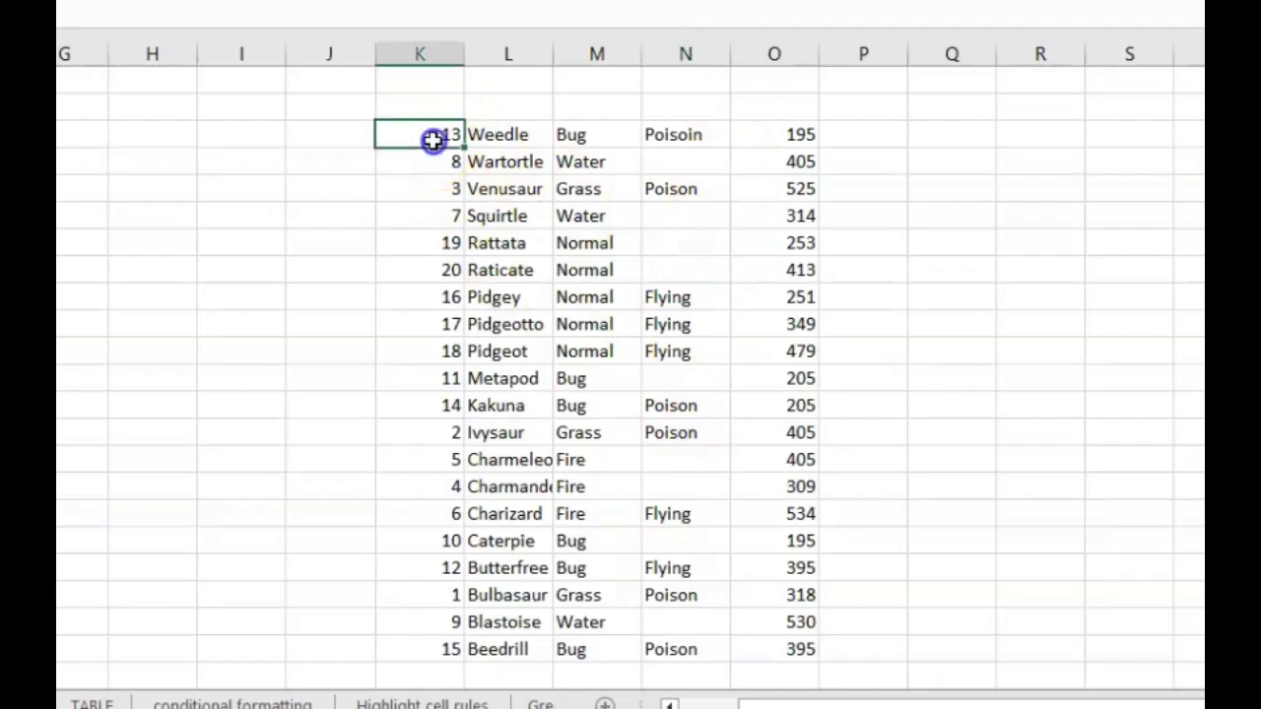
pyautogui.click(599, 346)
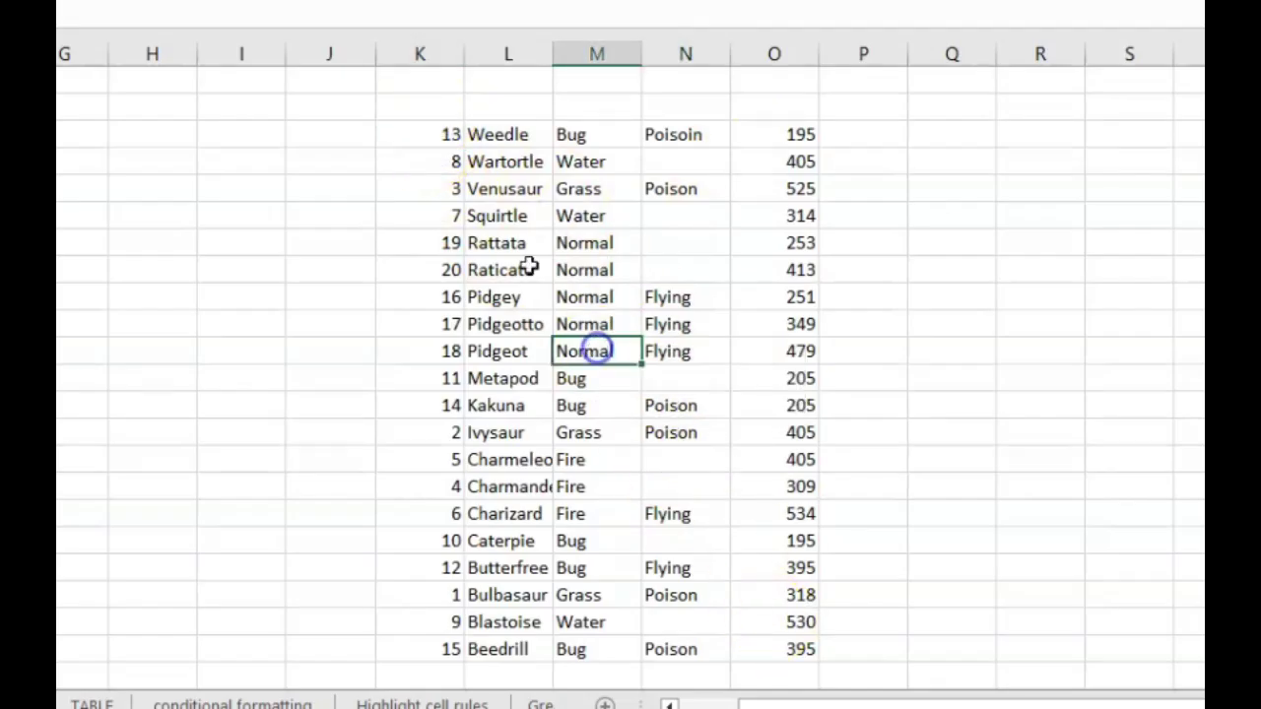
pyautogui.click(437, 136)
pyautogui.moveTo(433, 134)
pyautogui.mouseDown()
pyautogui.moveTo(558, 191)
pyautogui.moveTo(752, 504)
pyautogui.moveTo(779, 639)
pyautogui.mouseUp()
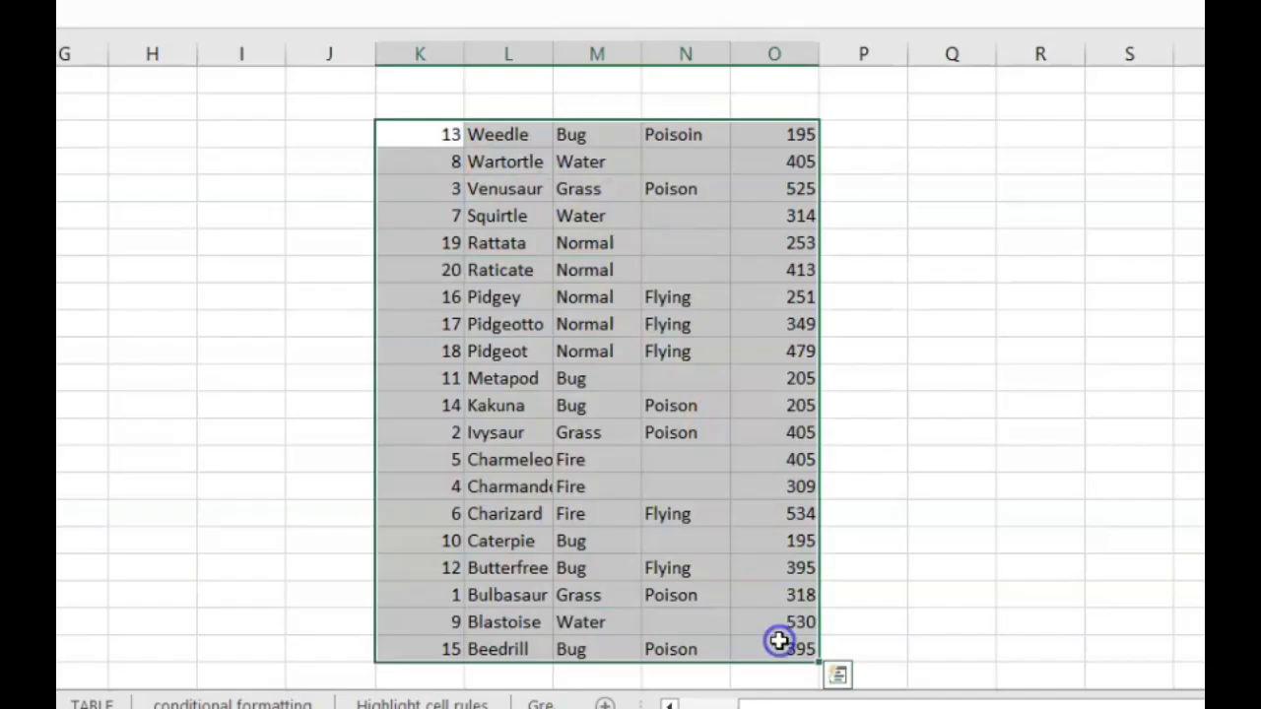
pyautogui.click(59, 2)
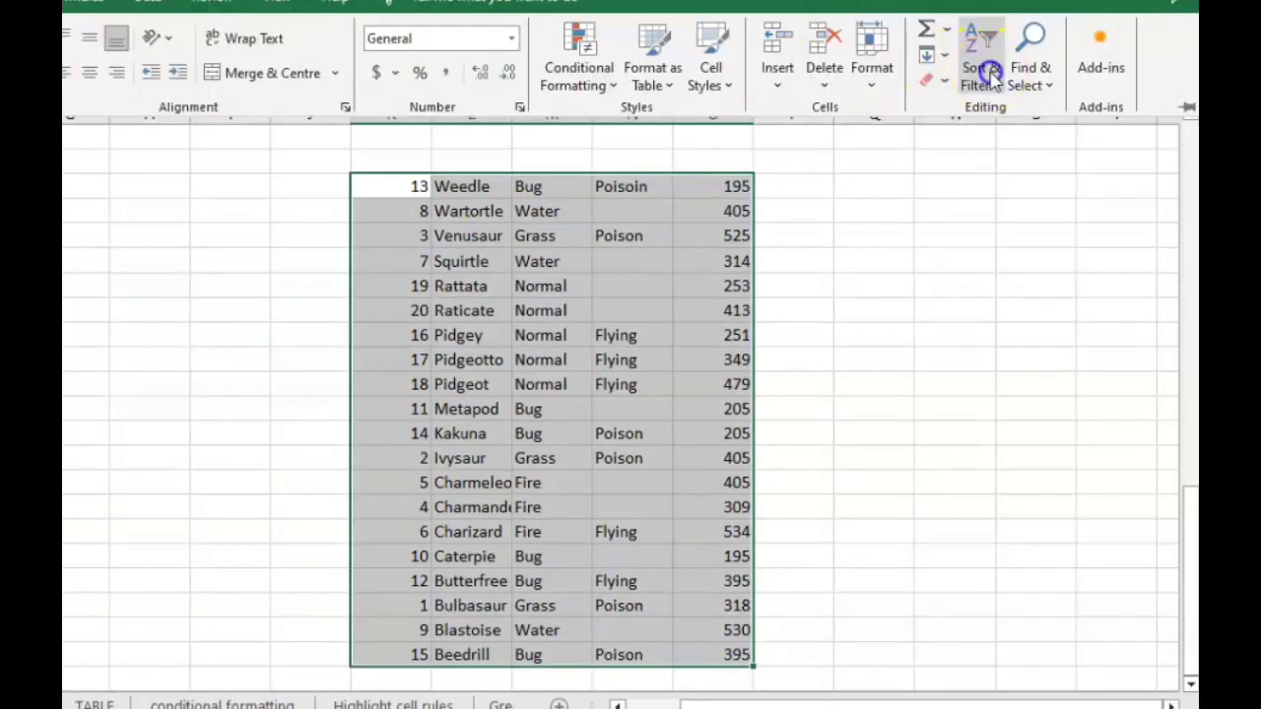
pyautogui.click(1085, 16)
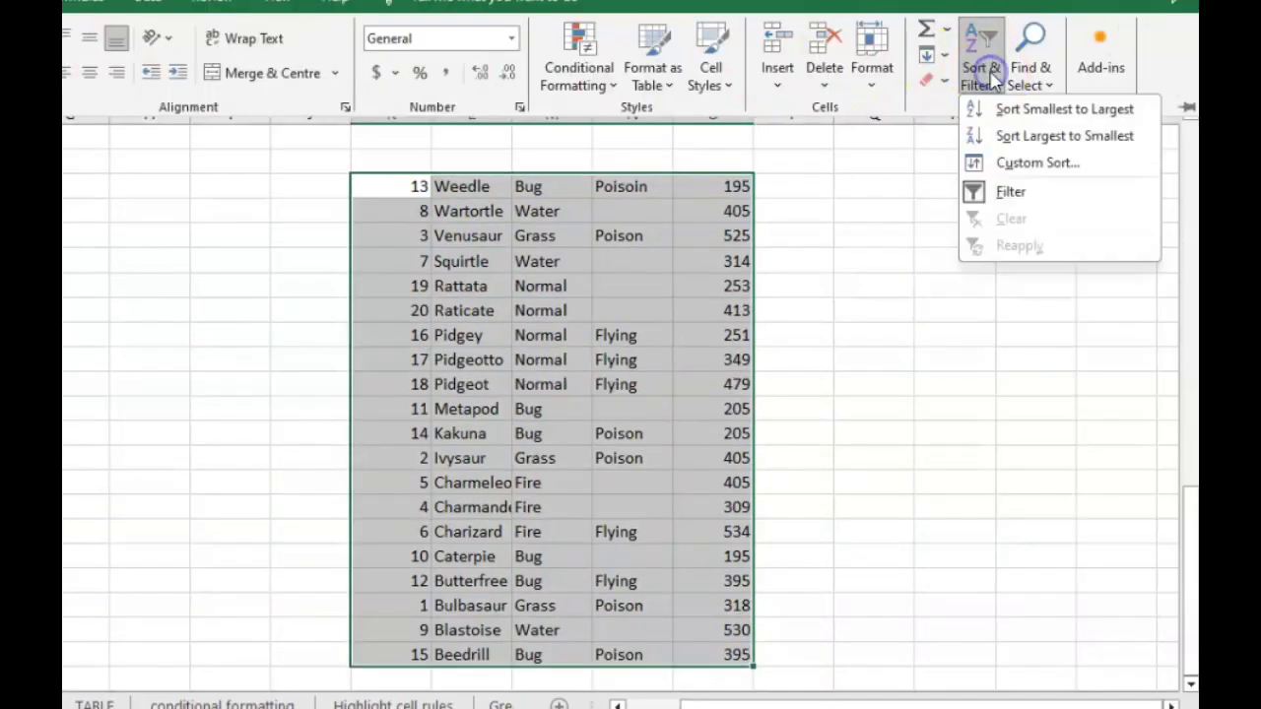
pyautogui.click(1018, 196)
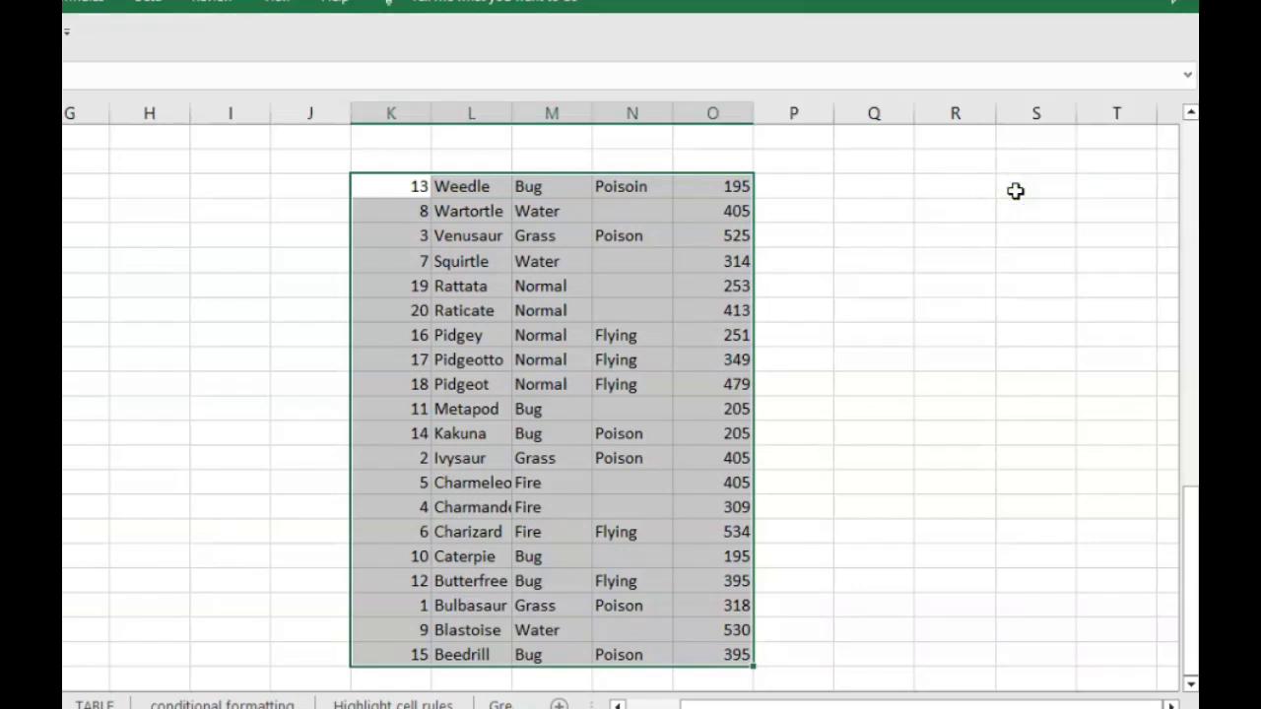
pyautogui.click(813, 253)
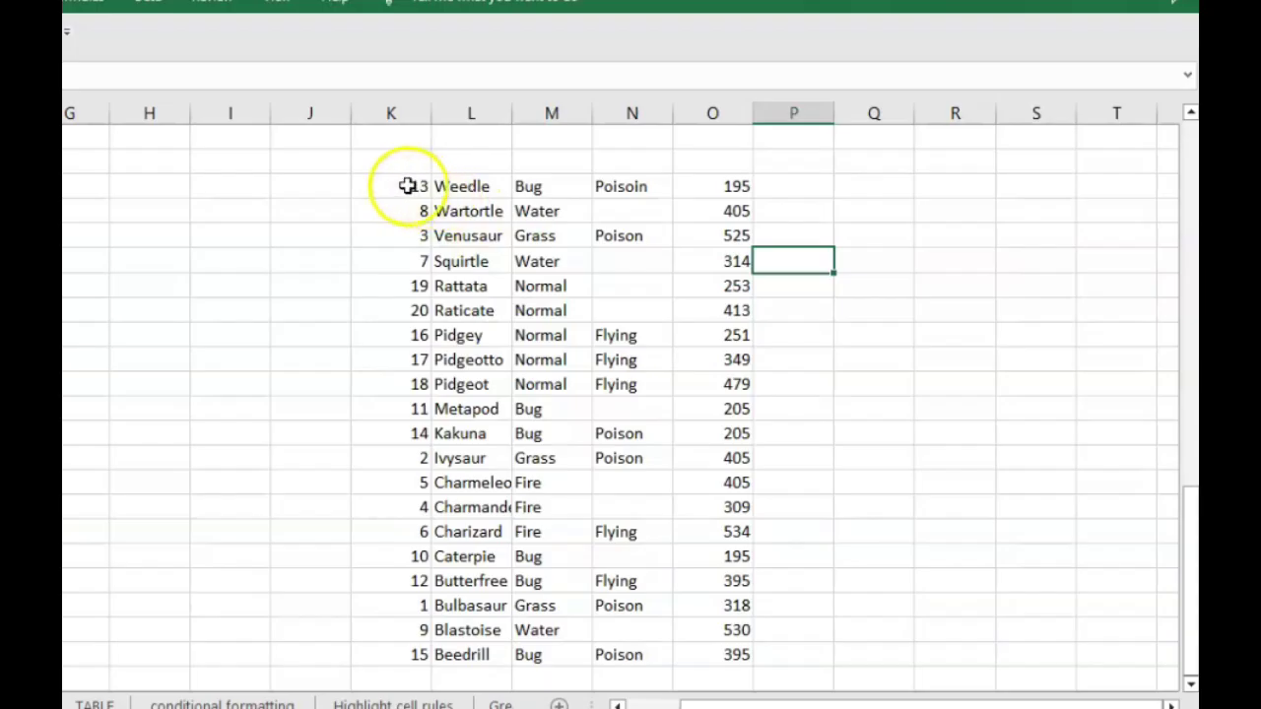
# Apply a filter to the headerless data range in columns K to O, starting at the Weedle row
pyautogui.moveTo(407, 183); pyautogui.dragTo(730, 655)
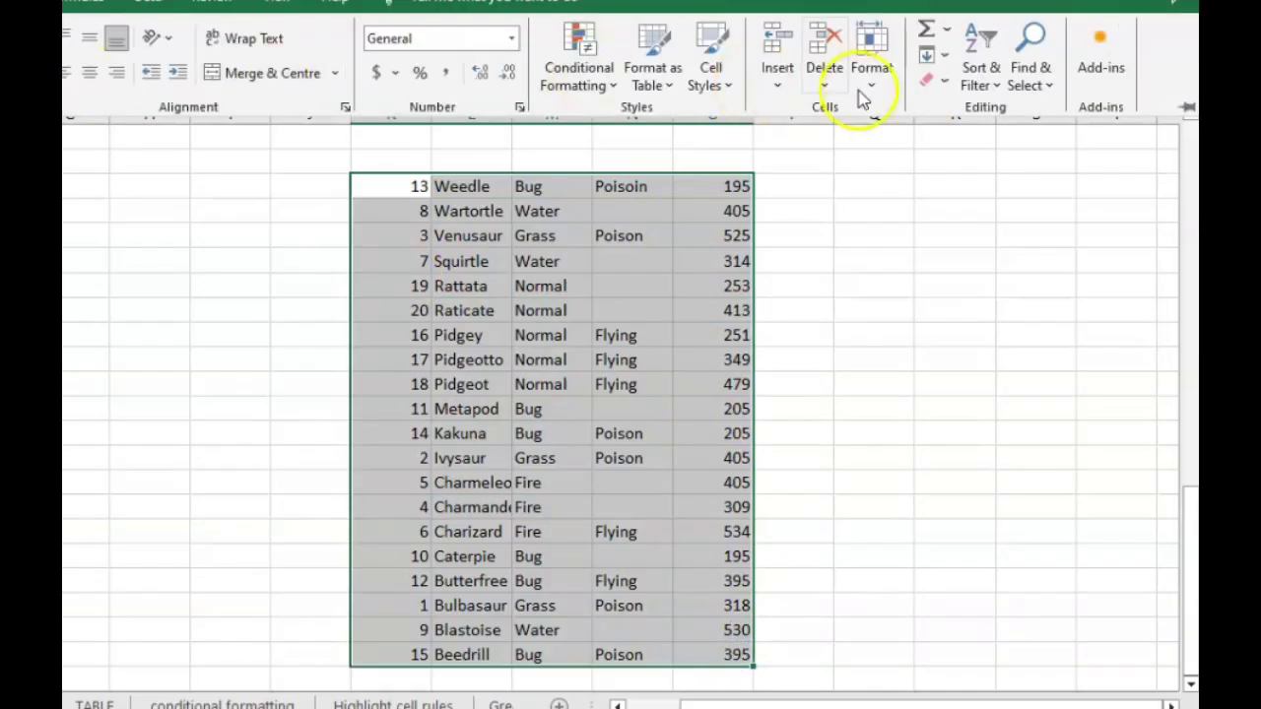
pyautogui.click(988, 87)
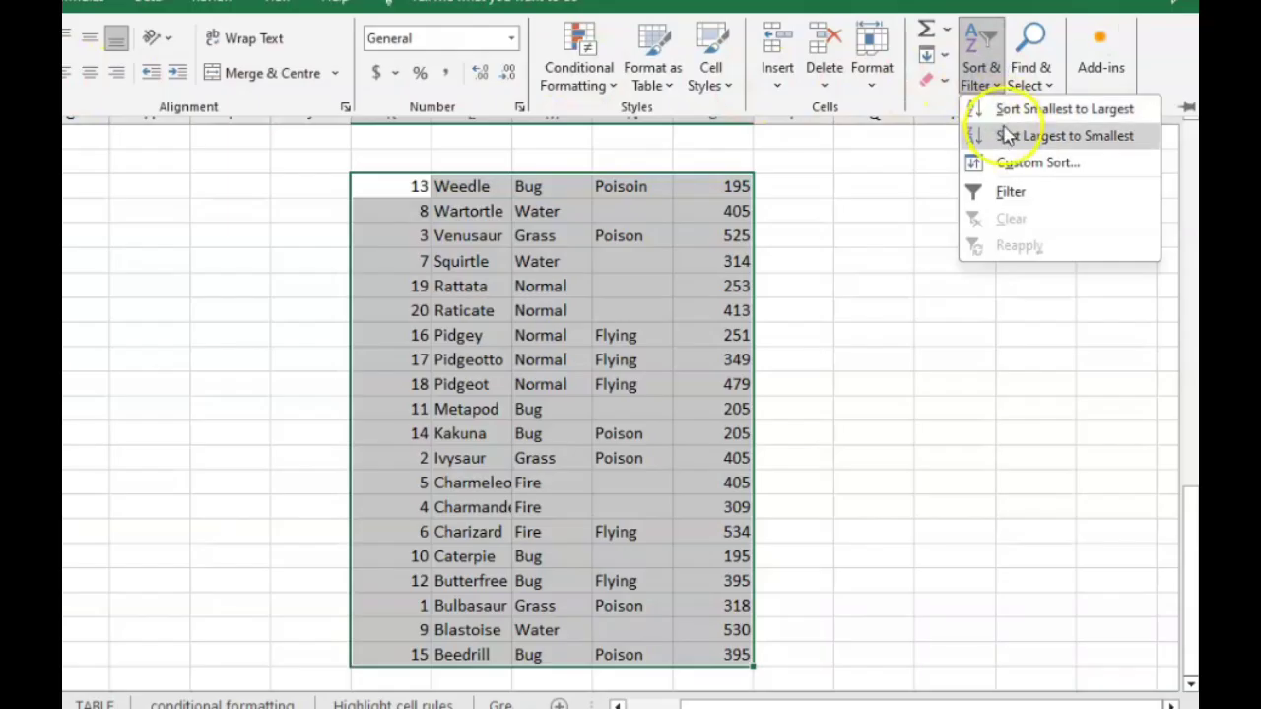
pyautogui.click(1010, 192)
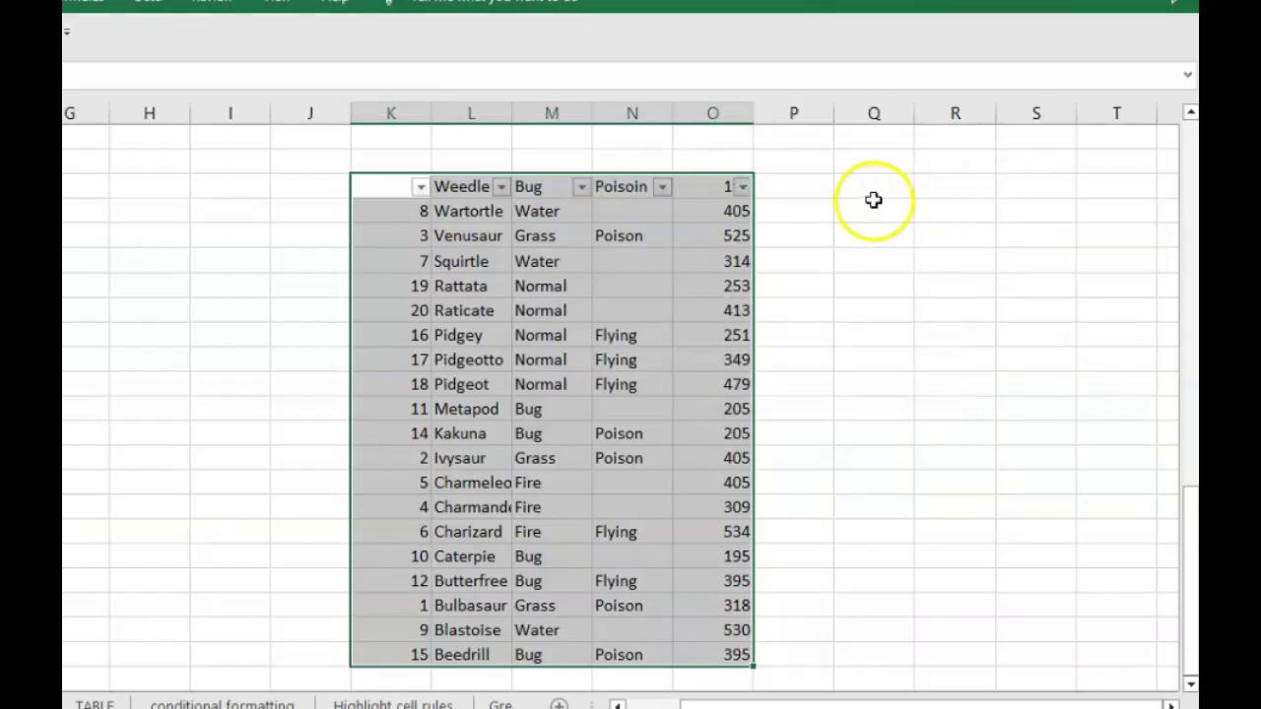
pyautogui.click(794, 183)
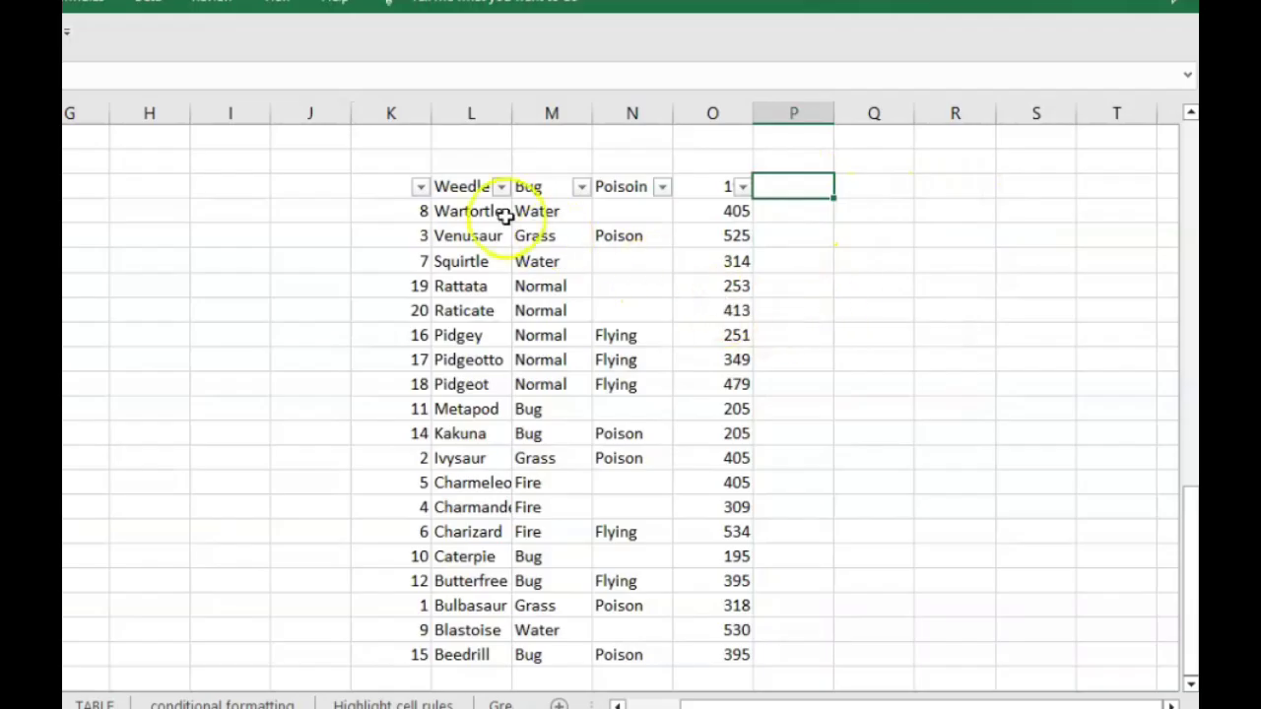
pyautogui.click(372, 184)
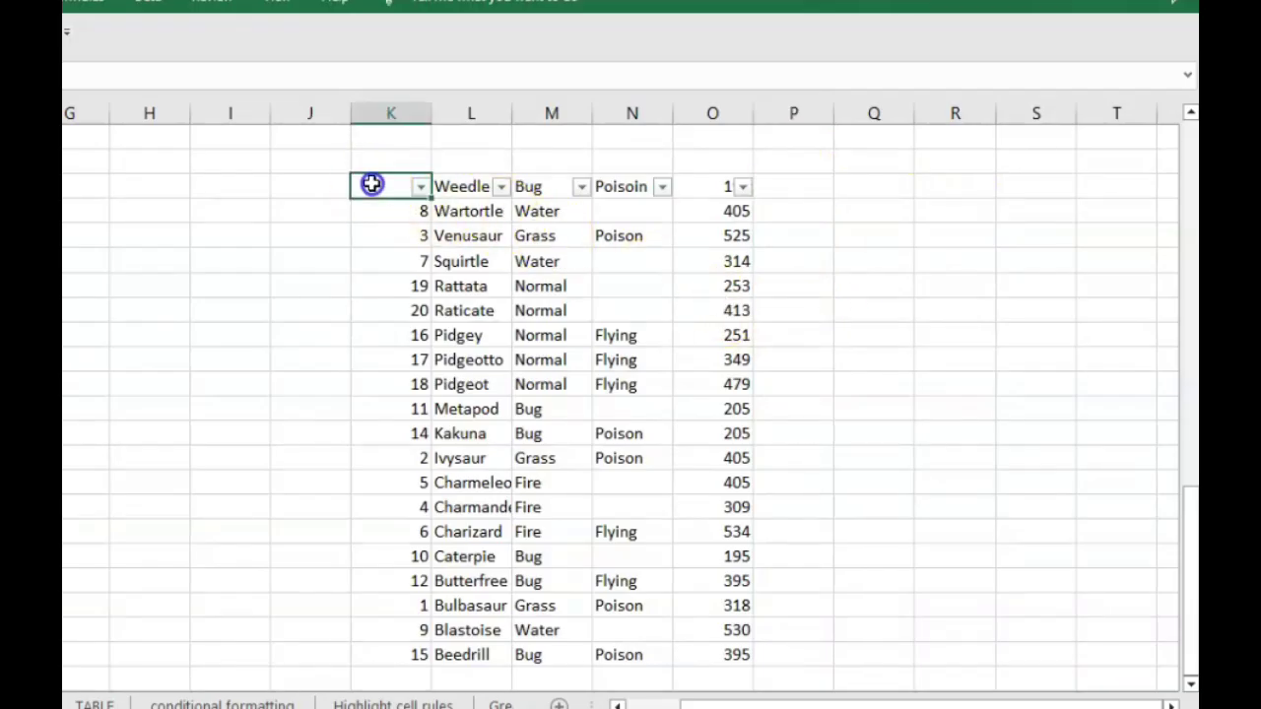
pyautogui.click(423, 189)
pyautogui.click(958, 180)
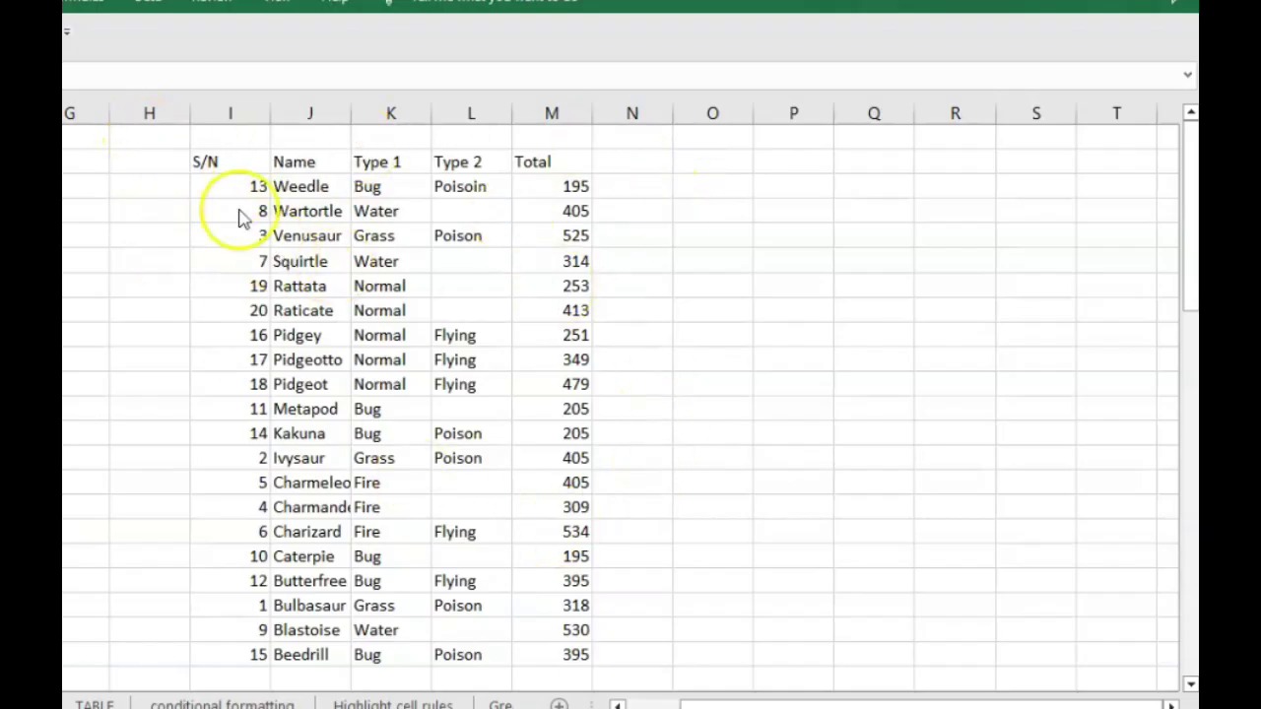
# Sort the table with the S/N to Total headers by S/N from smallest to largest
pyautogui.click(220, 159)
pyautogui.click(495, 336)
pyautogui.moveTo(253, 164); pyautogui.dragTo(578, 645)
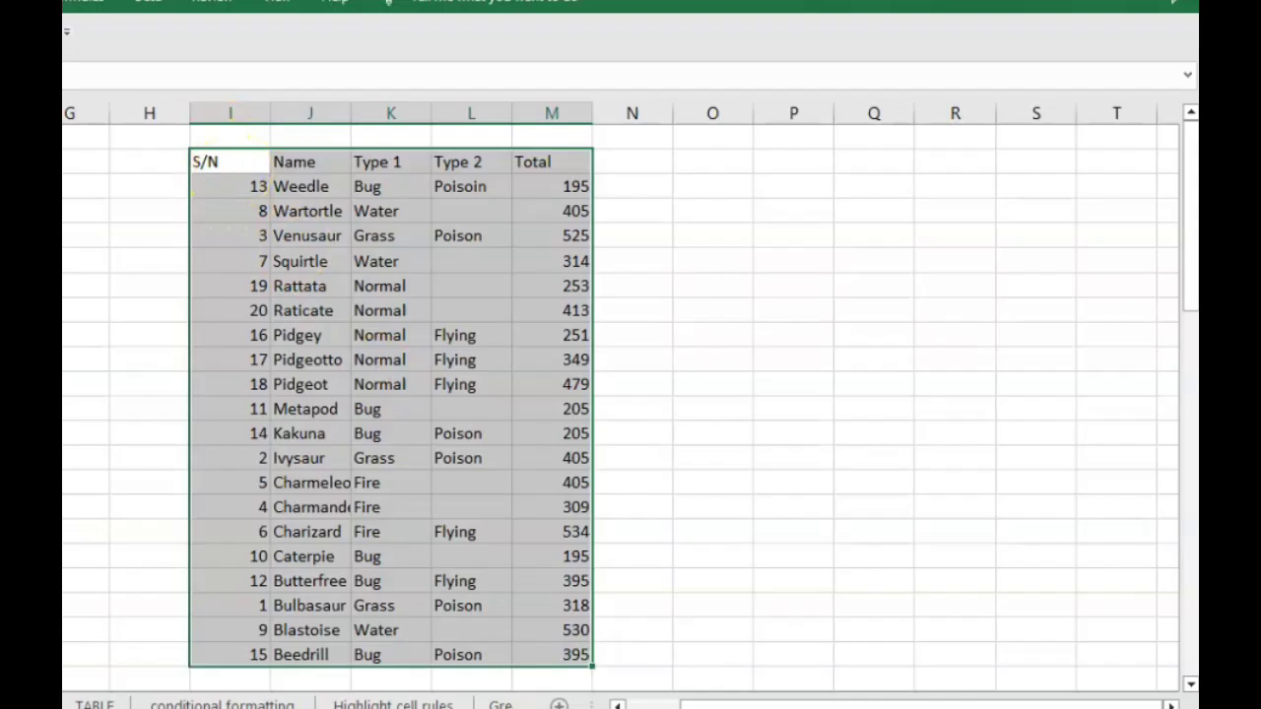
pyautogui.click(2, 2)
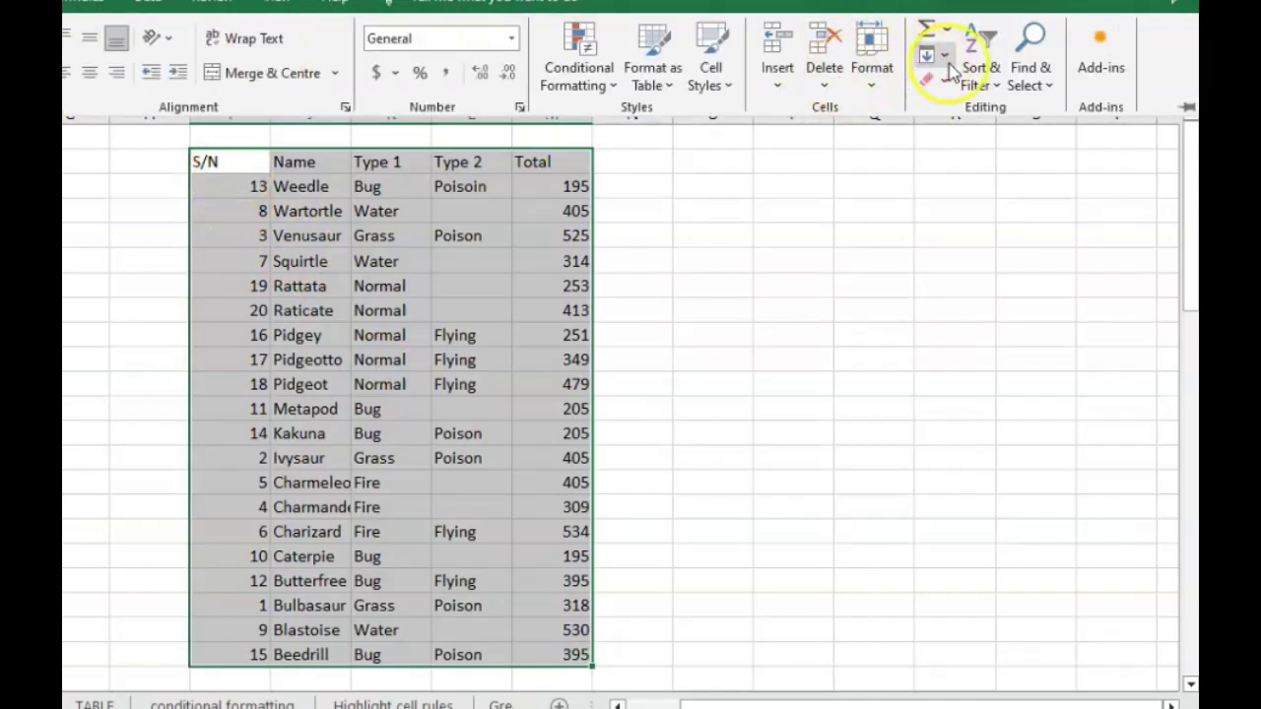
pyautogui.click(997, 86)
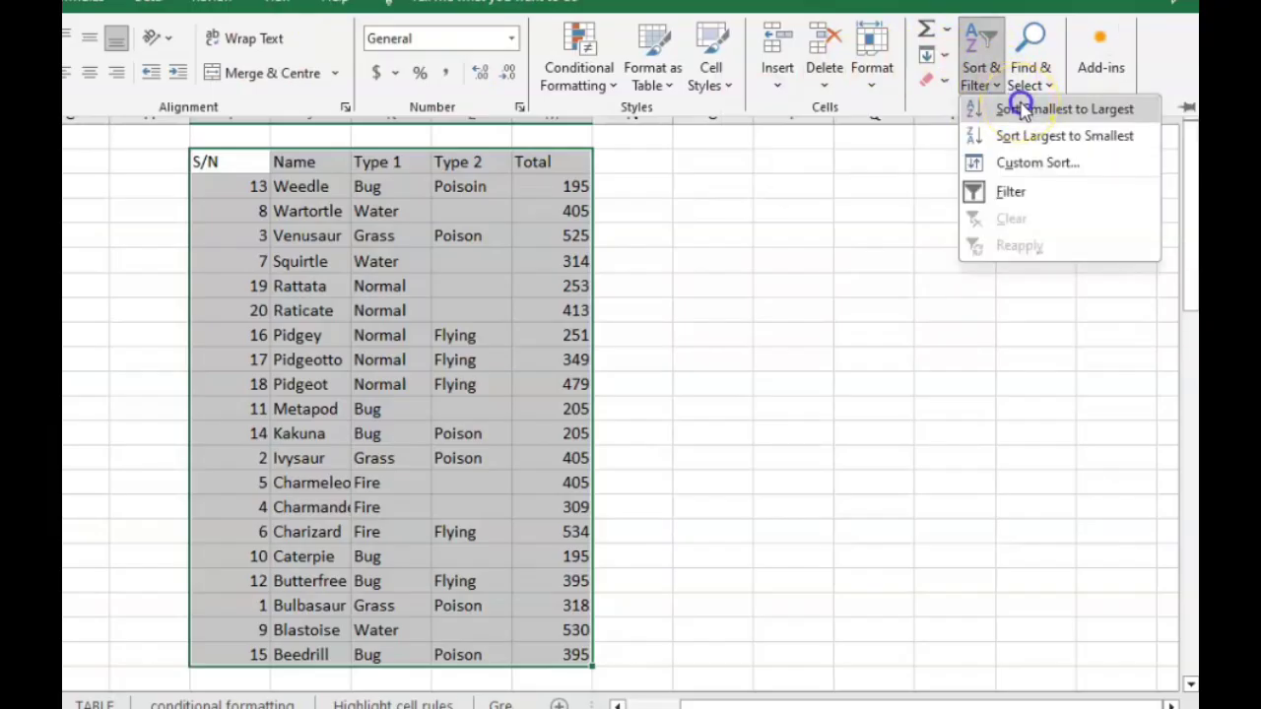
pyautogui.click(1025, 110)
pyautogui.click(814, 289)
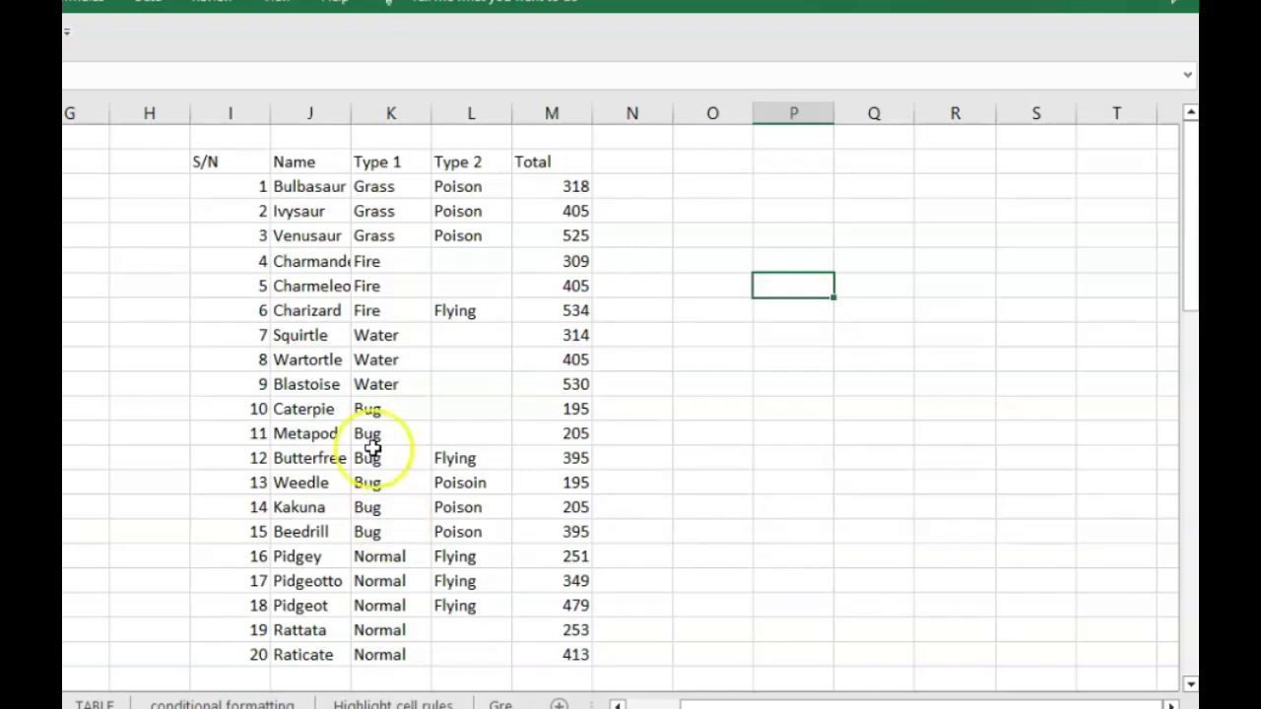
# Add filters to the table's header row and filter the Type 1 column to show only Bug
pyautogui.moveTo(211, 161); pyautogui.dragTo(474, 313)
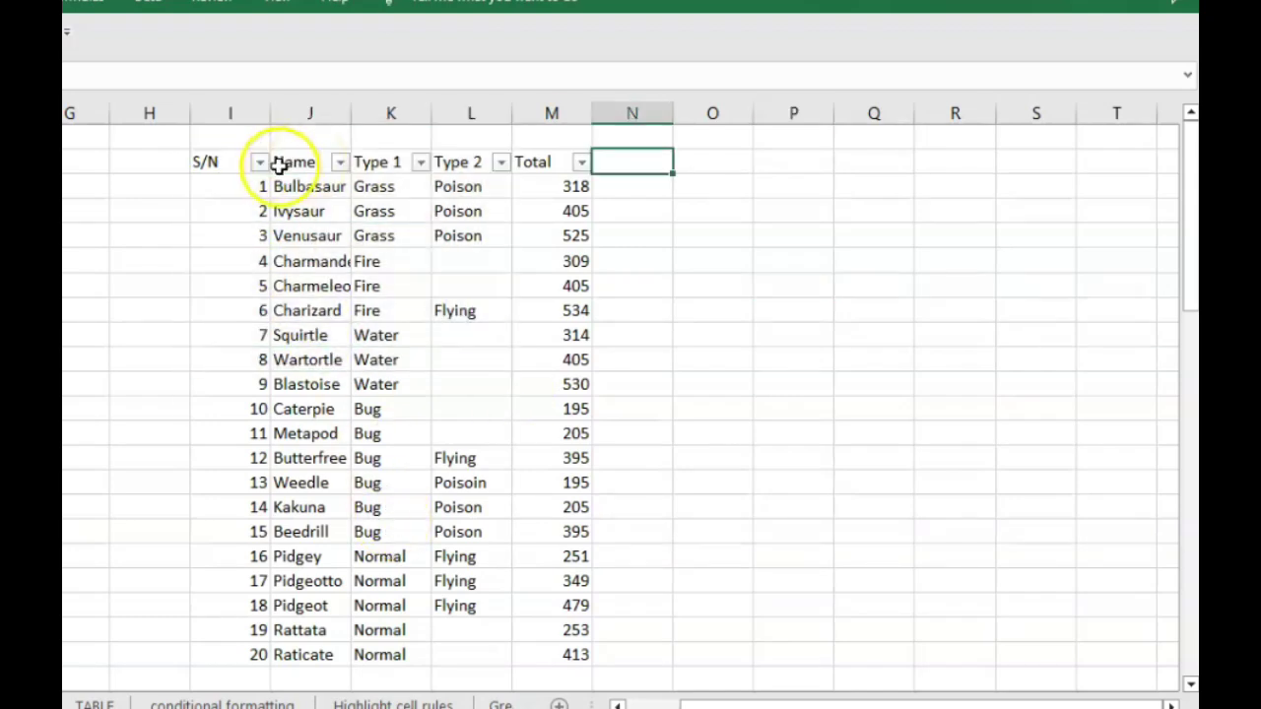
pyautogui.click(421, 164)
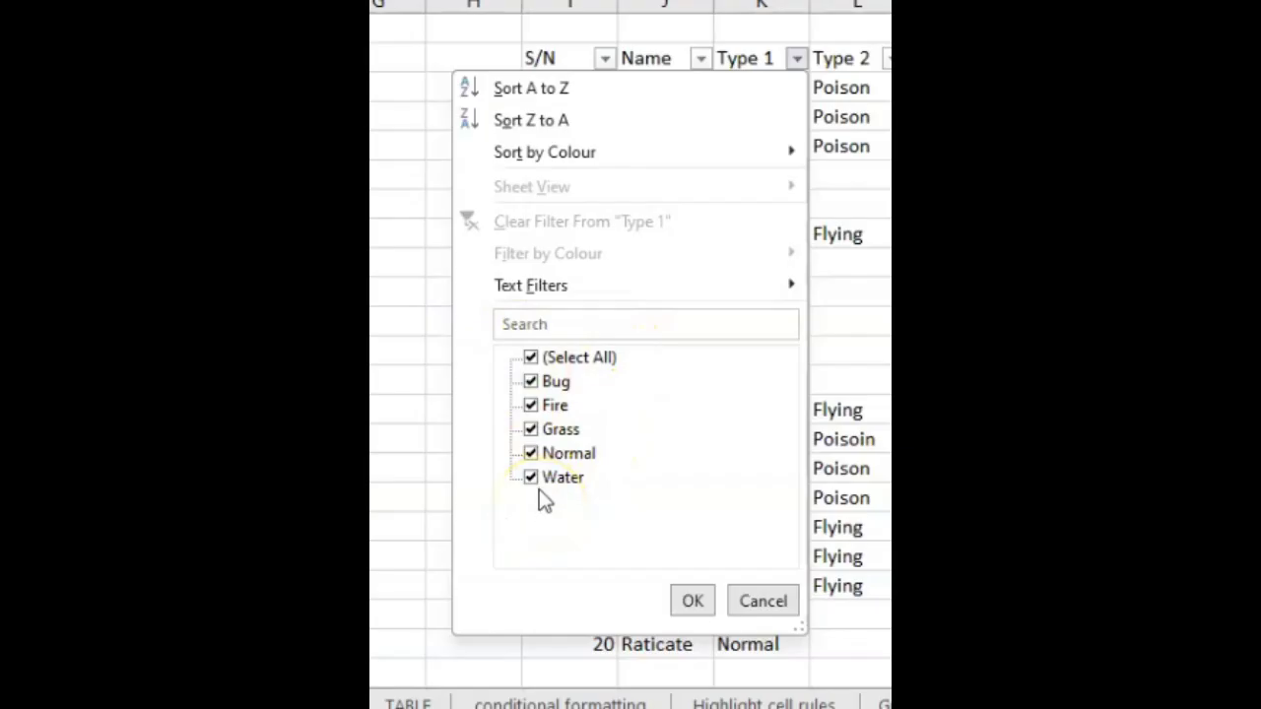
pyautogui.click(531, 479)
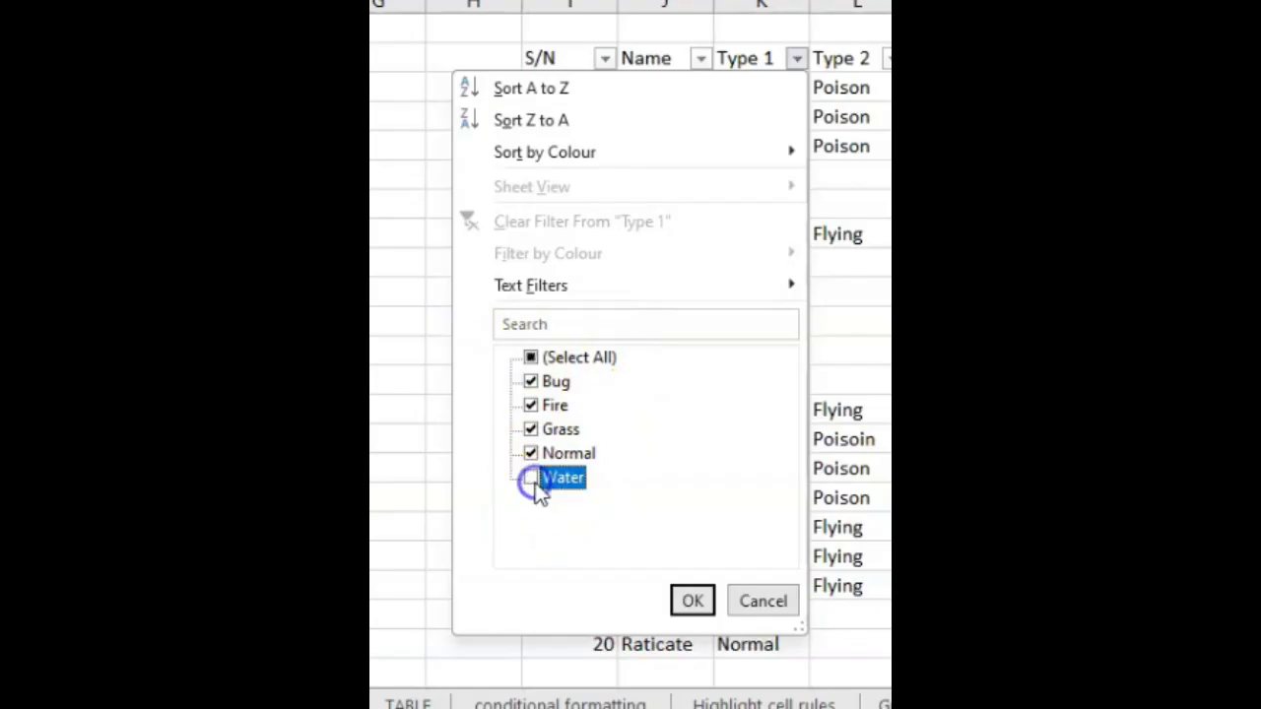
pyautogui.click(532, 455)
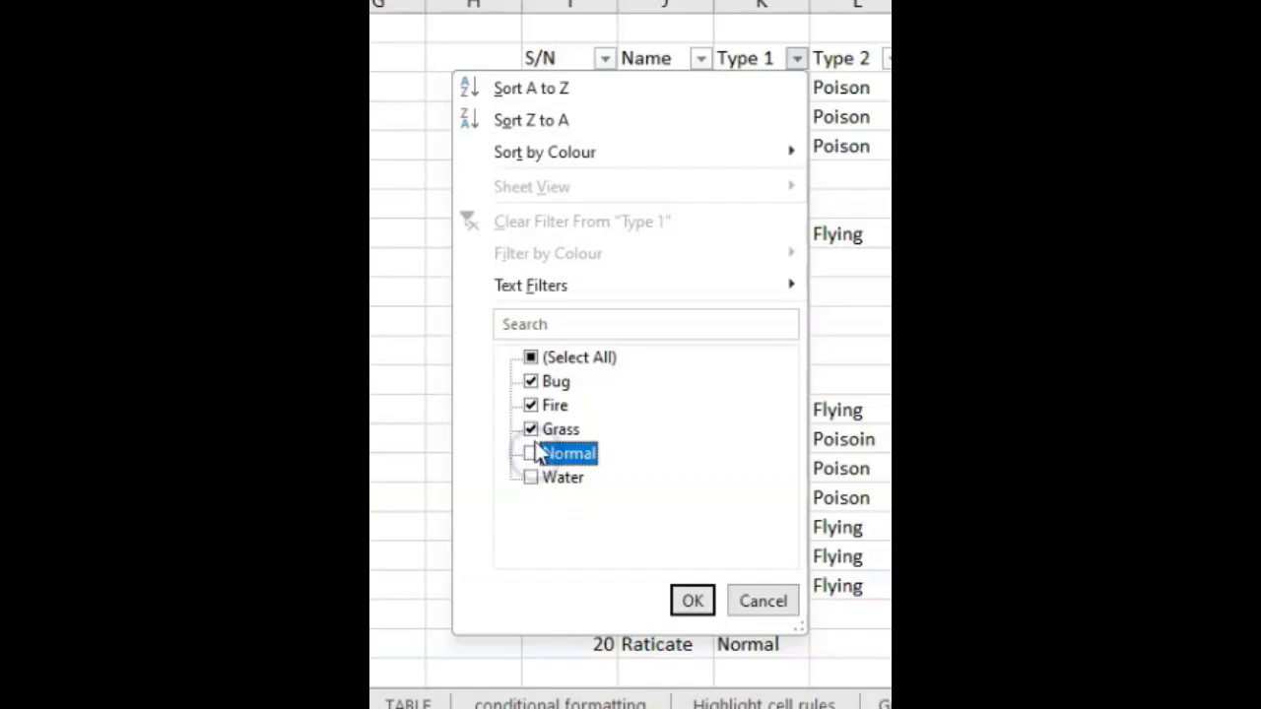
pyautogui.click(531, 429)
pyautogui.click(531, 406)
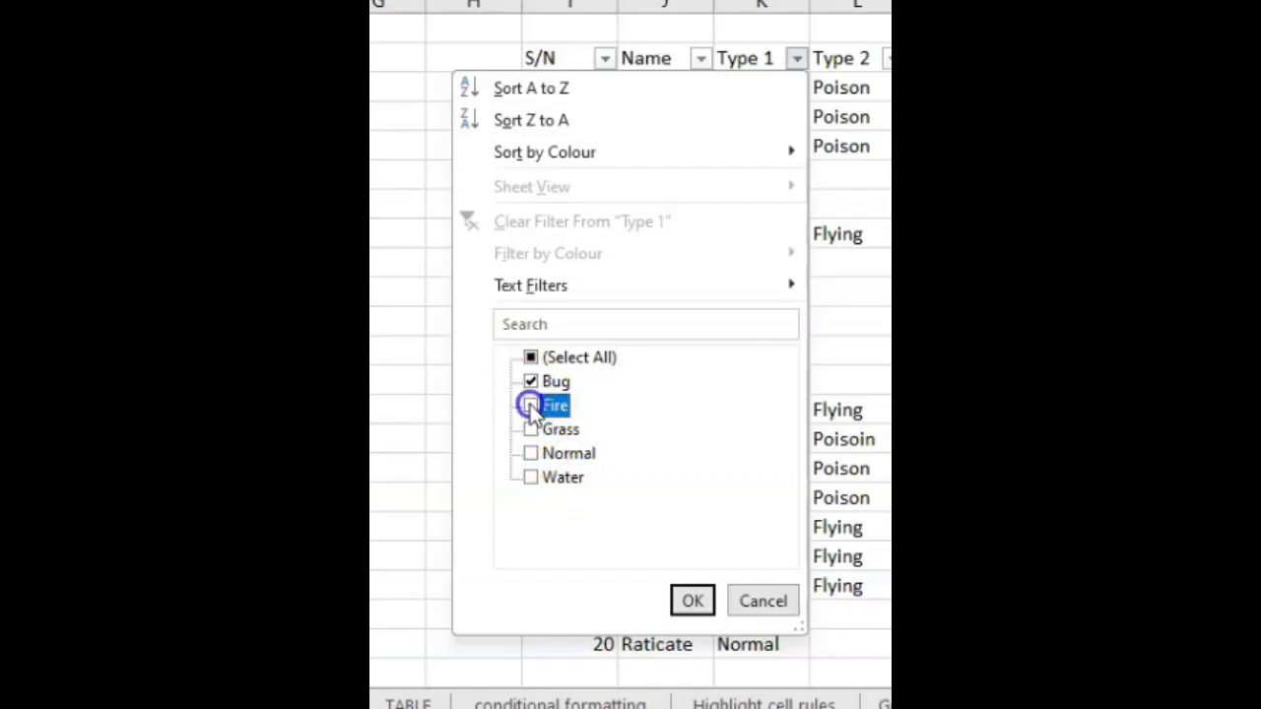
pyautogui.click(692, 601)
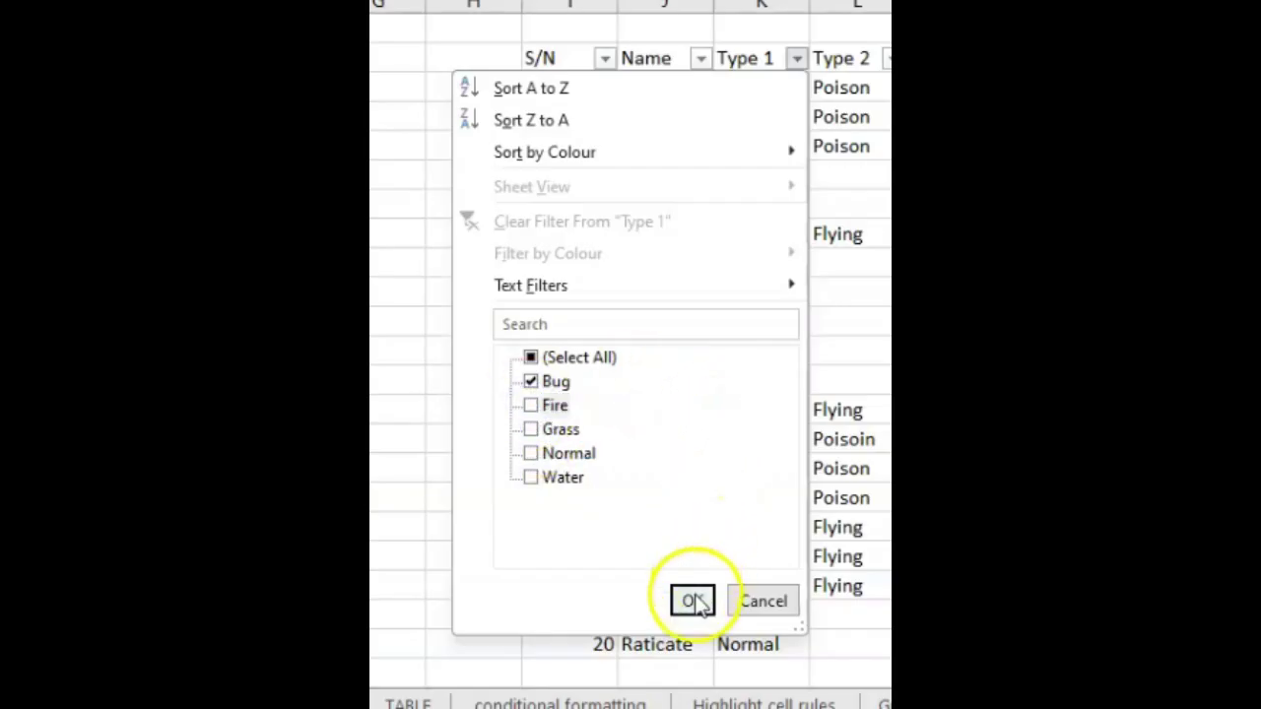
pyautogui.click(692, 601)
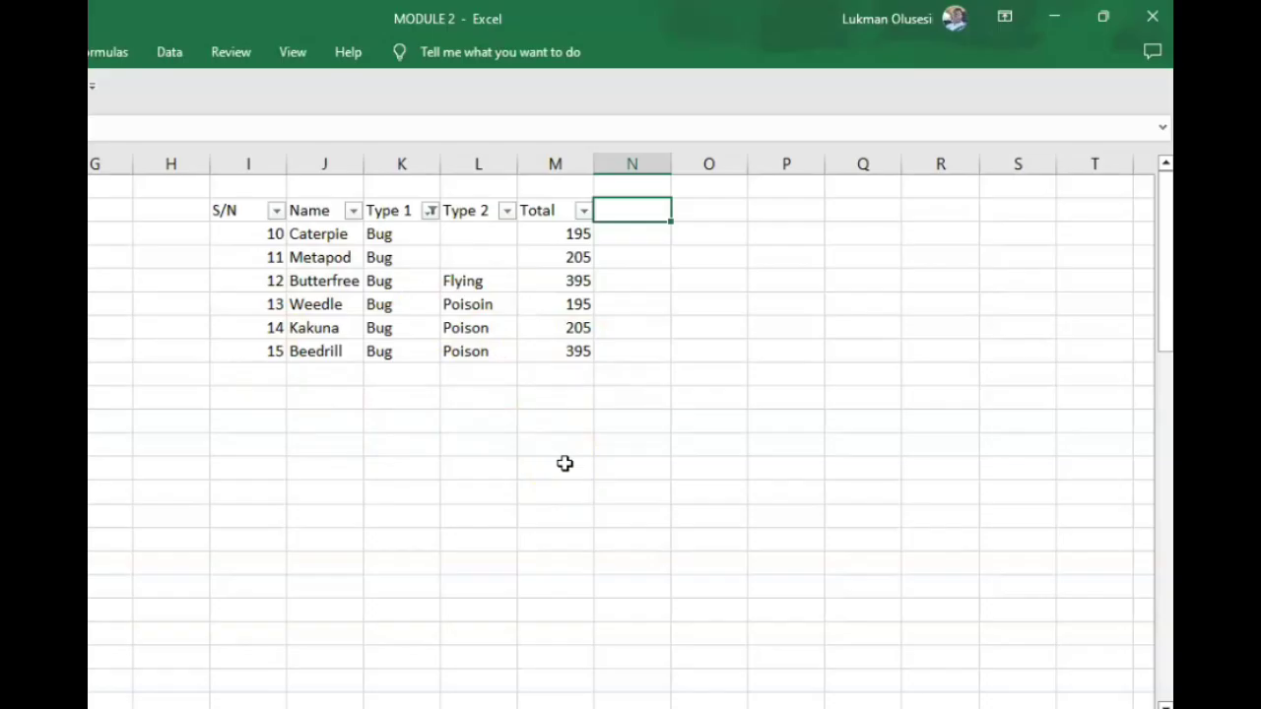
# Reselect all values in the Type 1 column's filter so every row of the table shows again
pyautogui.click(432, 213)
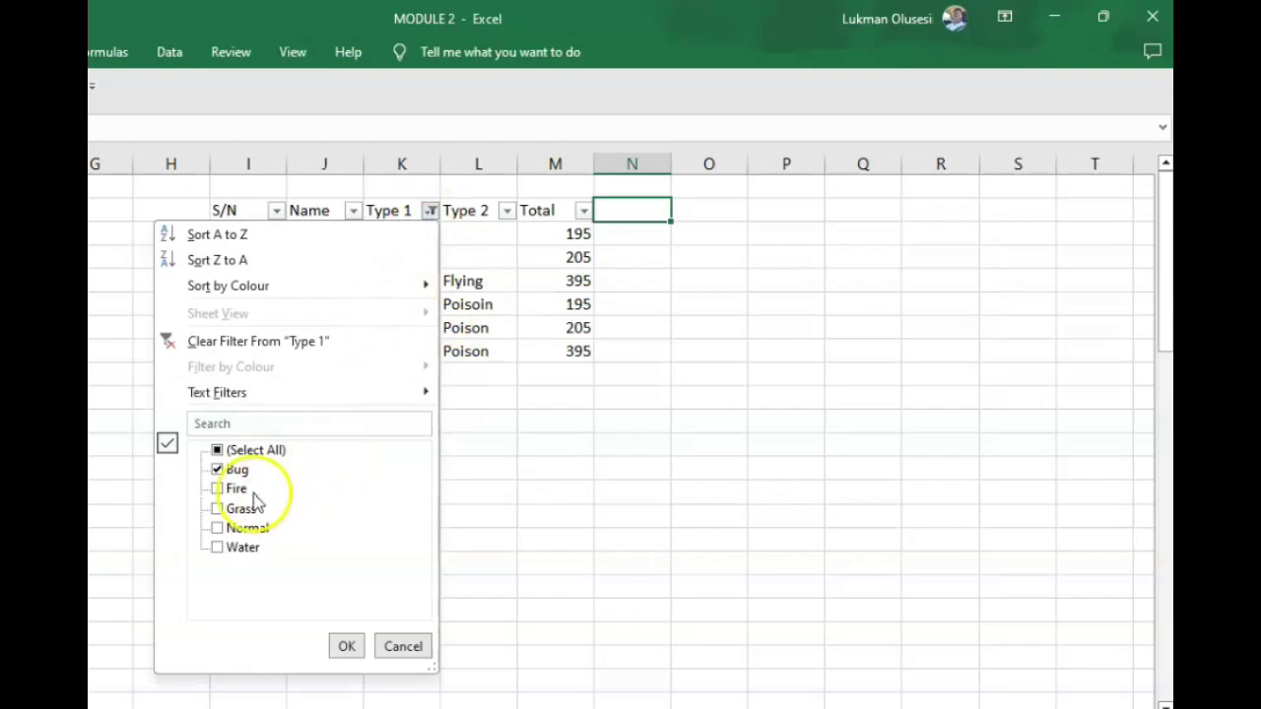
pyautogui.click(219, 451)
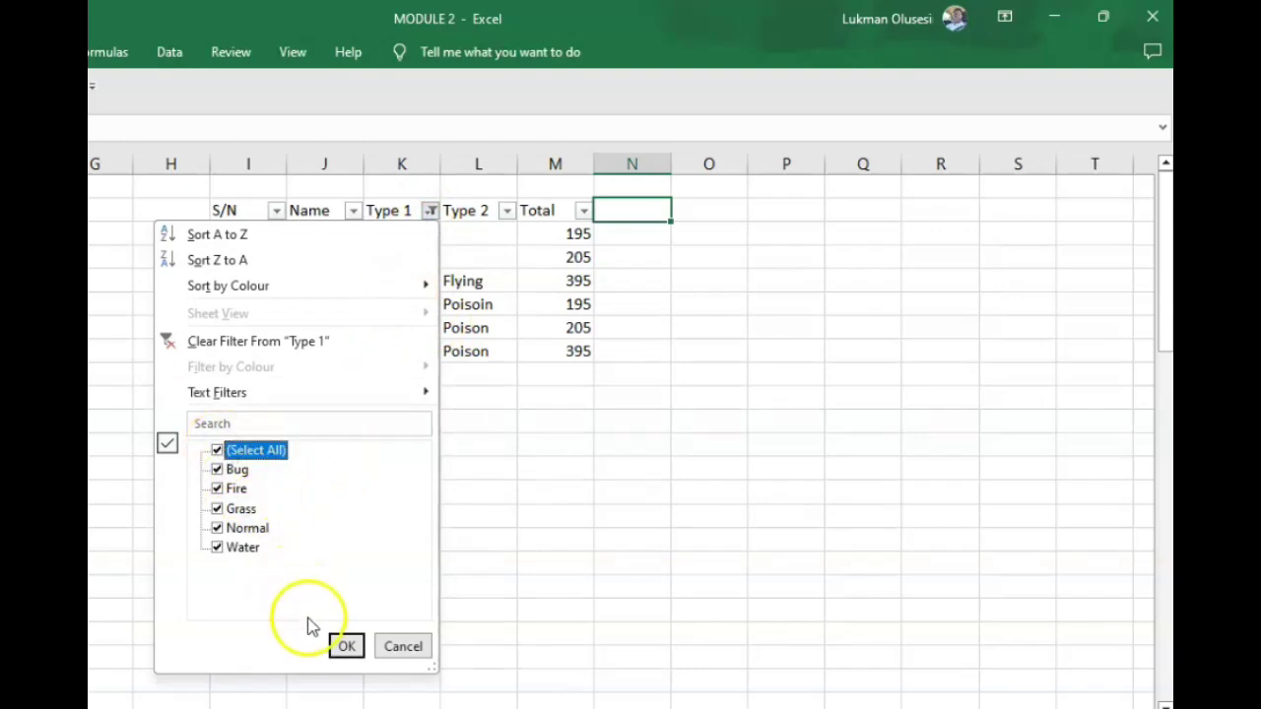
pyautogui.click(347, 648)
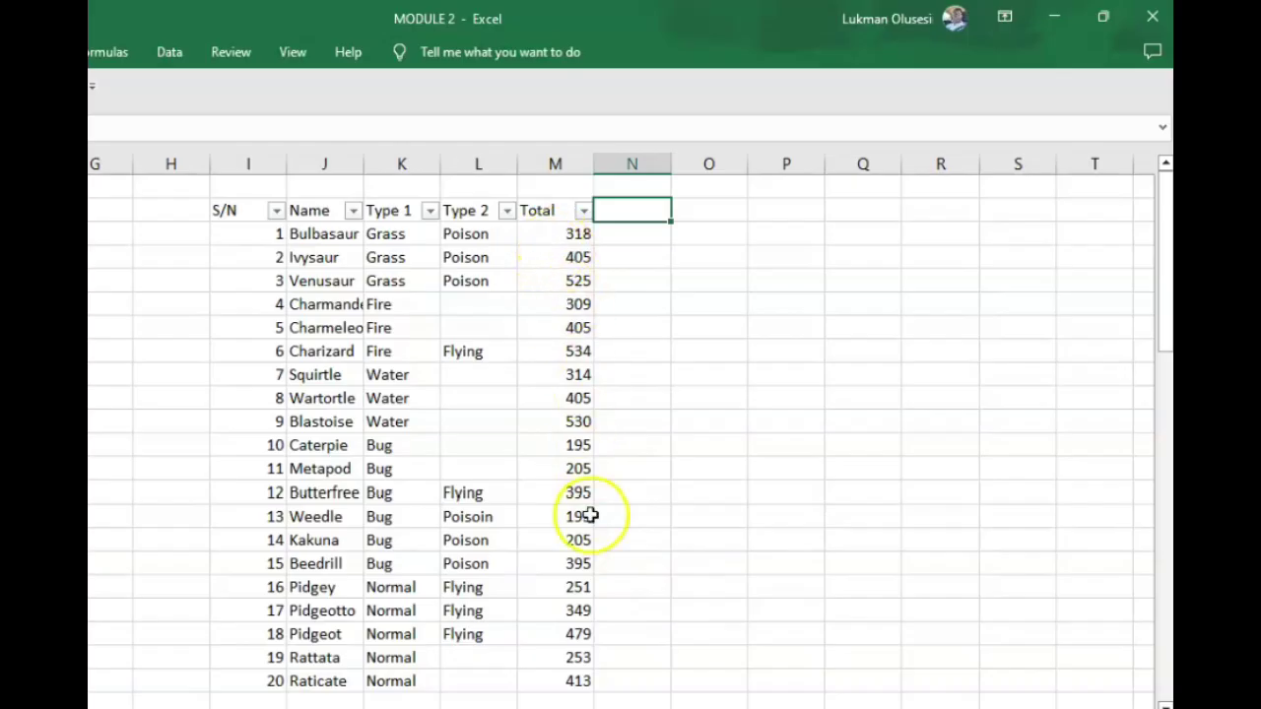
# Filter the Total column to exclude the values 195, 205, 251 and 253
pyautogui.click(583, 213)
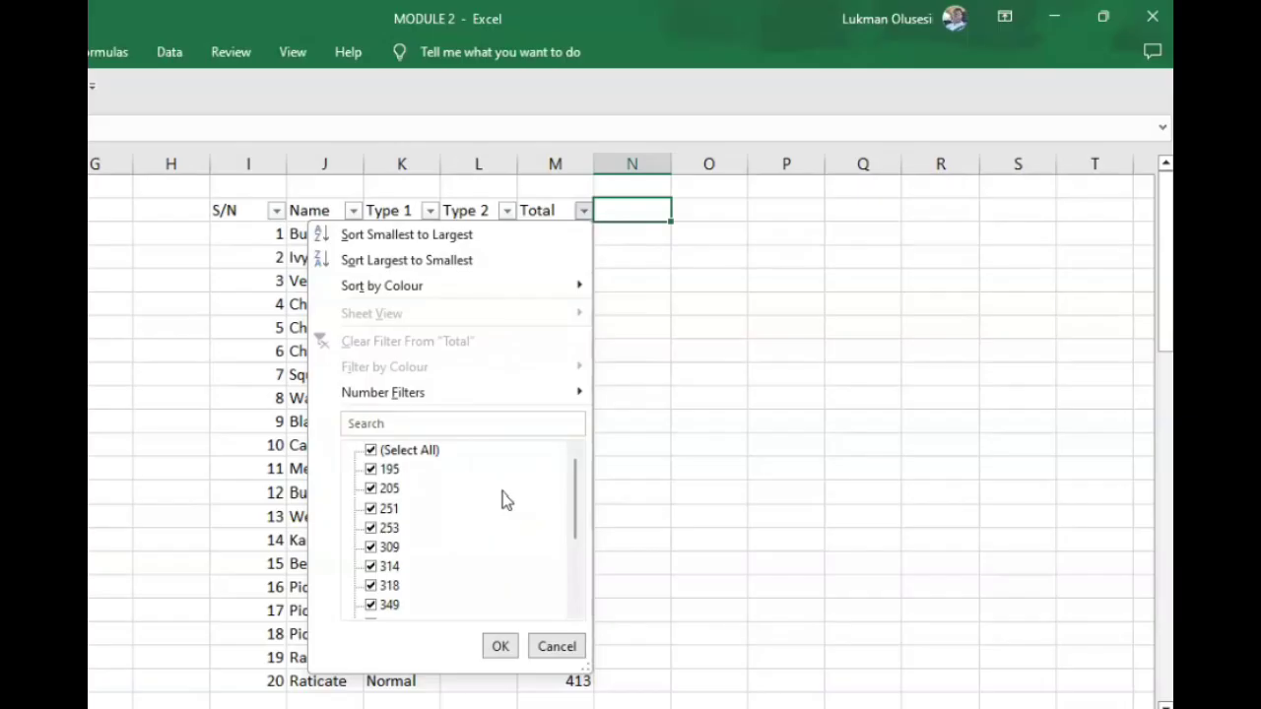
pyautogui.click(369, 470)
pyautogui.click(370, 489)
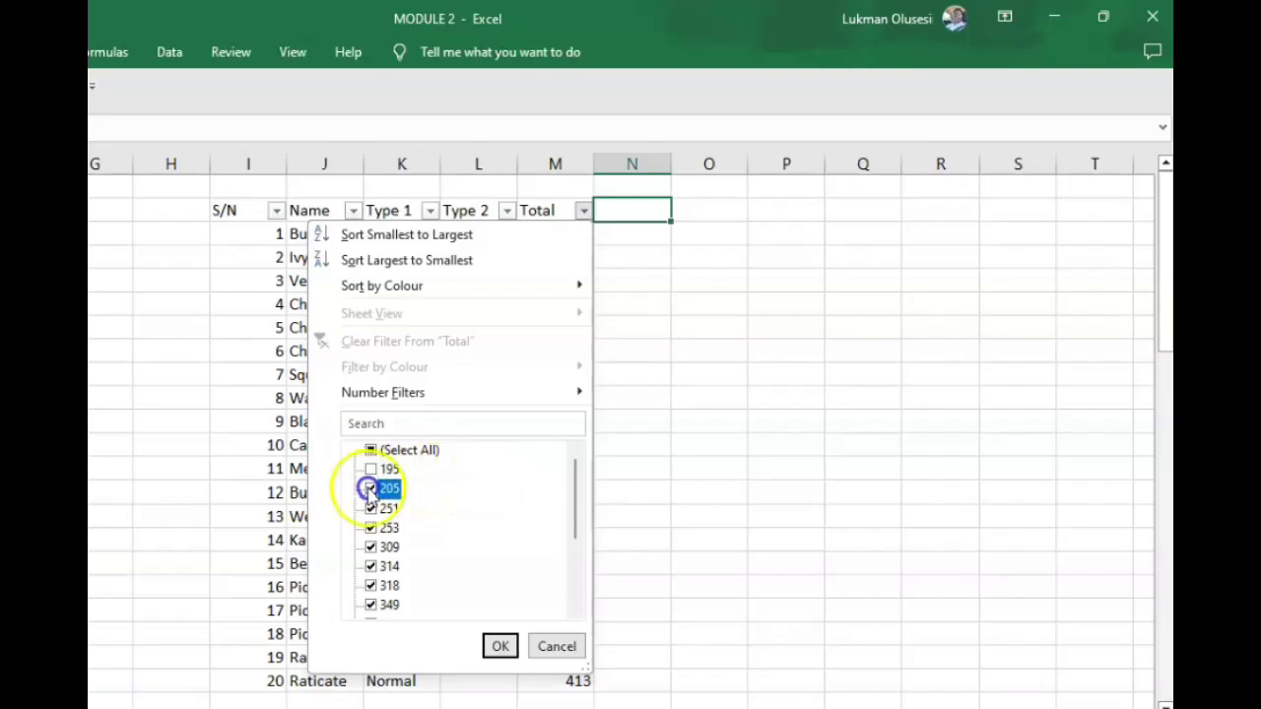
pyautogui.click(371, 508)
pyautogui.click(370, 528)
pyautogui.click(498, 647)
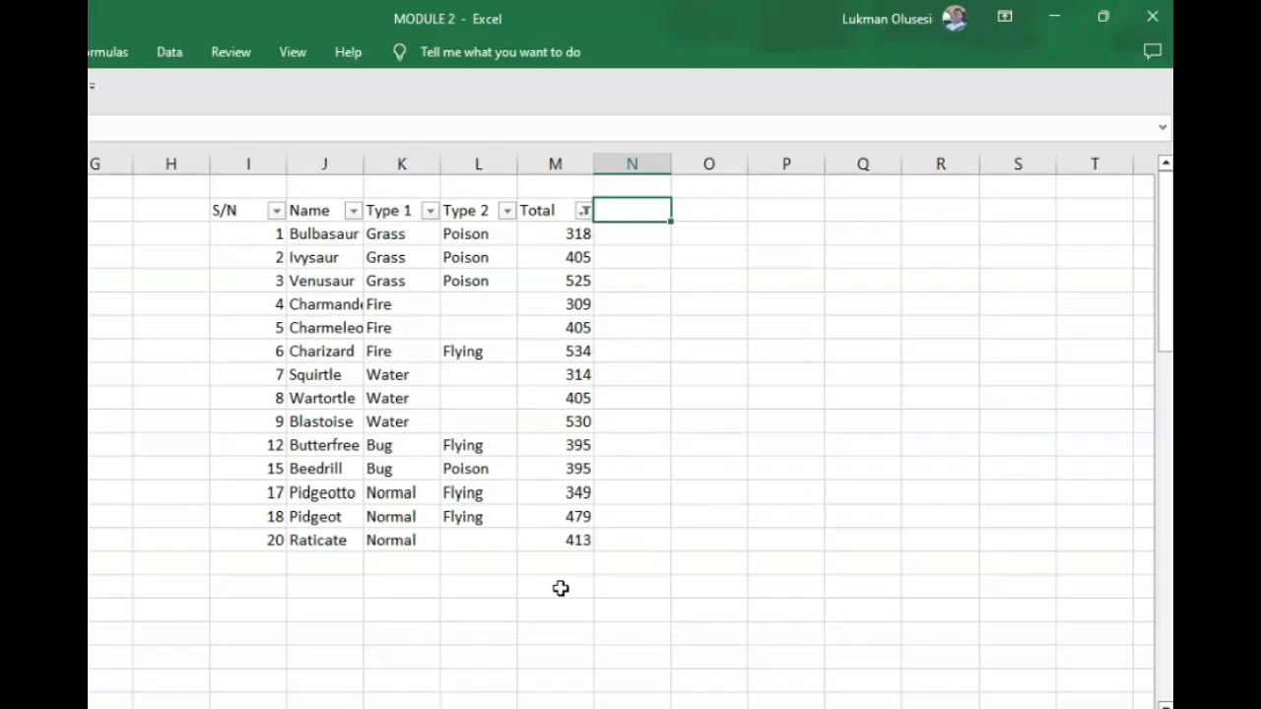
# Reselect all values in the Total column's filter to restore the full list of rows
pyautogui.click(583, 211)
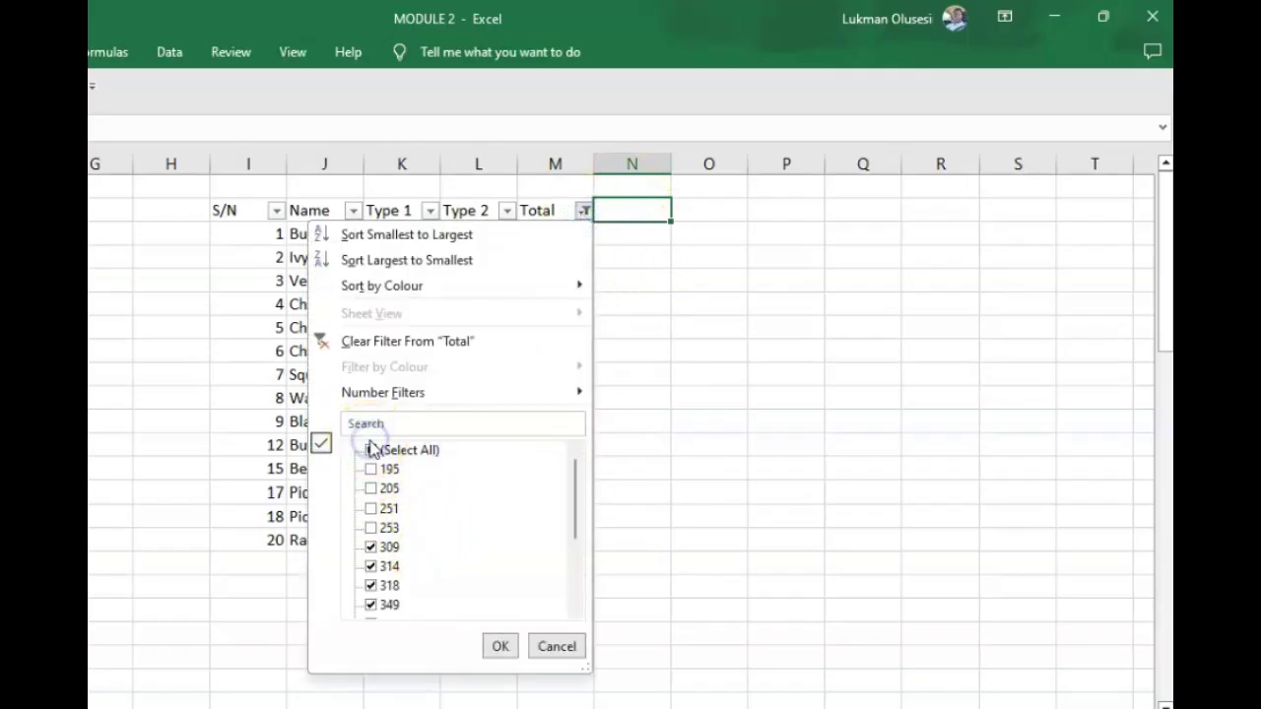
pyautogui.click(371, 449)
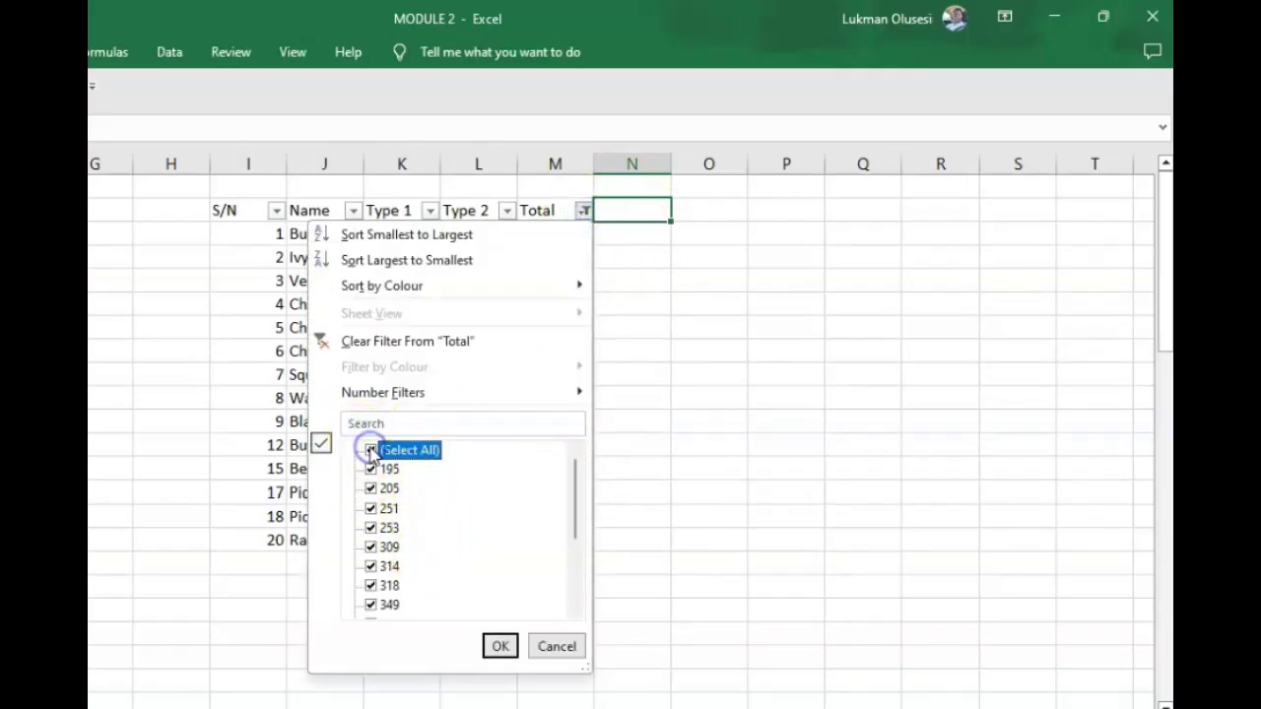
pyautogui.click(501, 647)
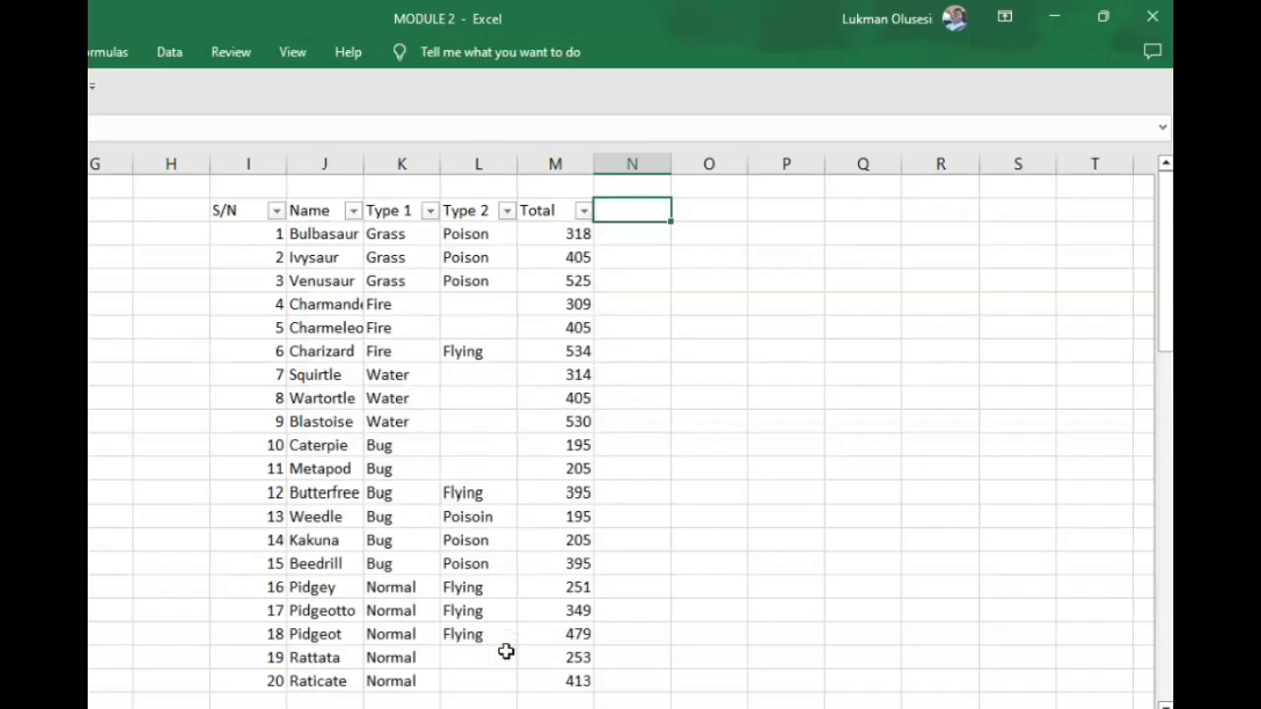